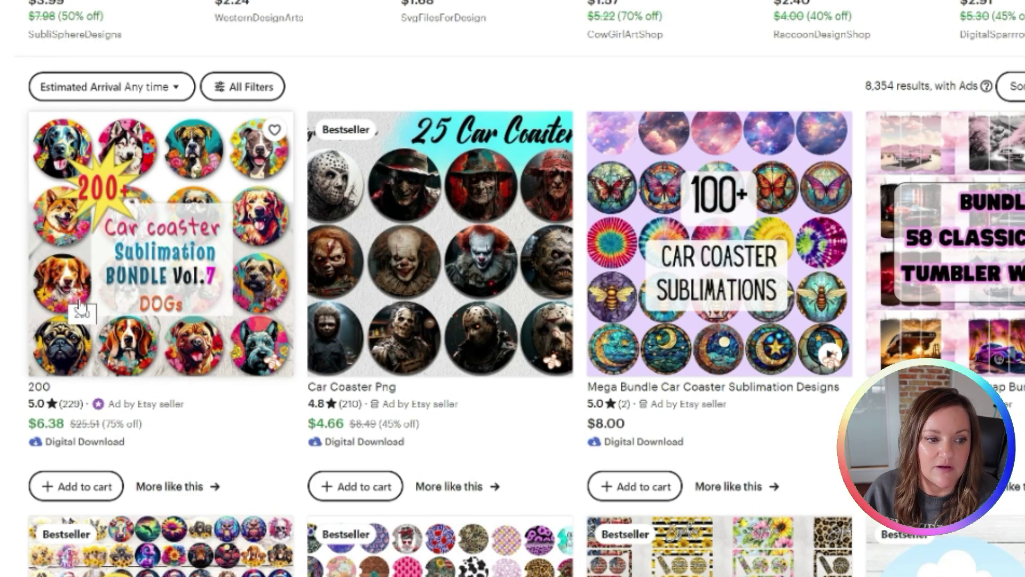
Examine the Etsy results for coaster and keychain sublimation designs, comparing bundle styles, themes and prices.
scroll(512, 288, down, 10)
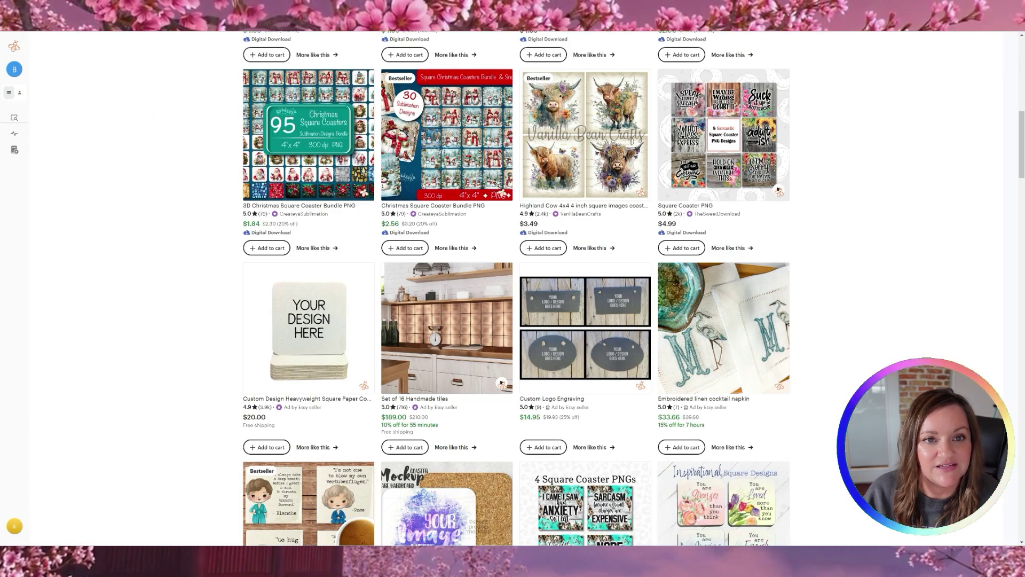
scroll(515, 311, down, 4)
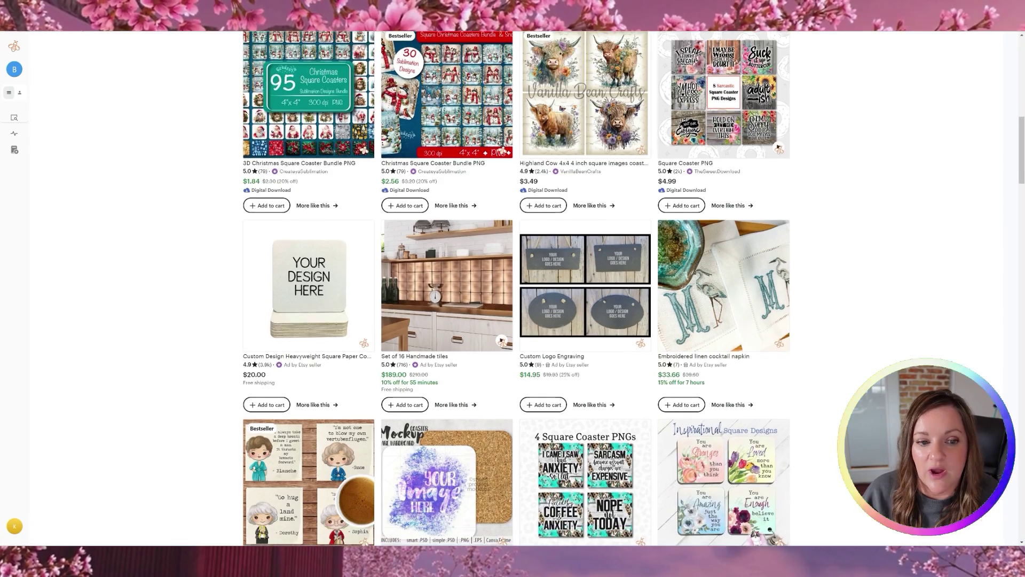
scroll(848, 375, up, 3)
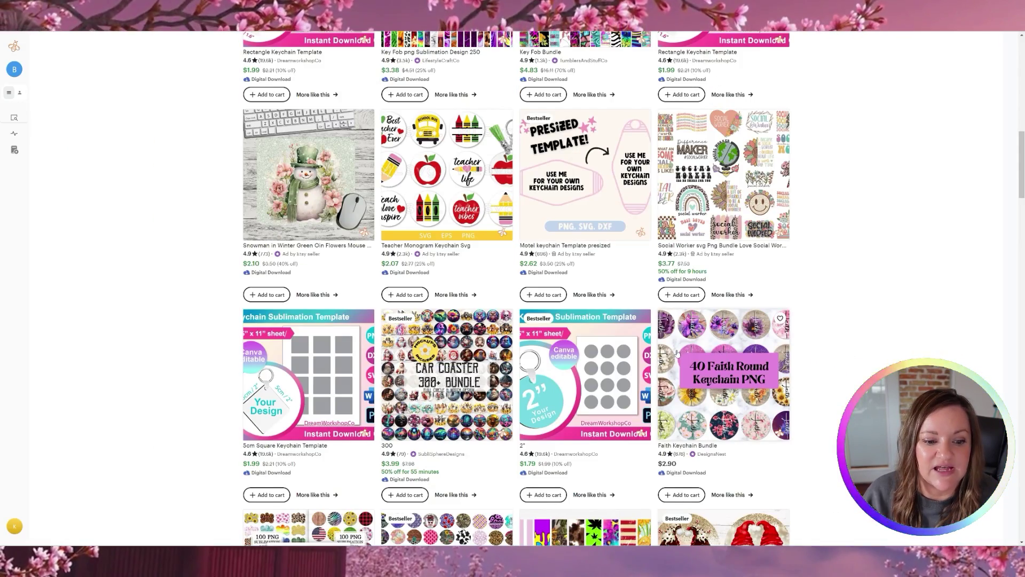
scroll(677, 353, down, 8)
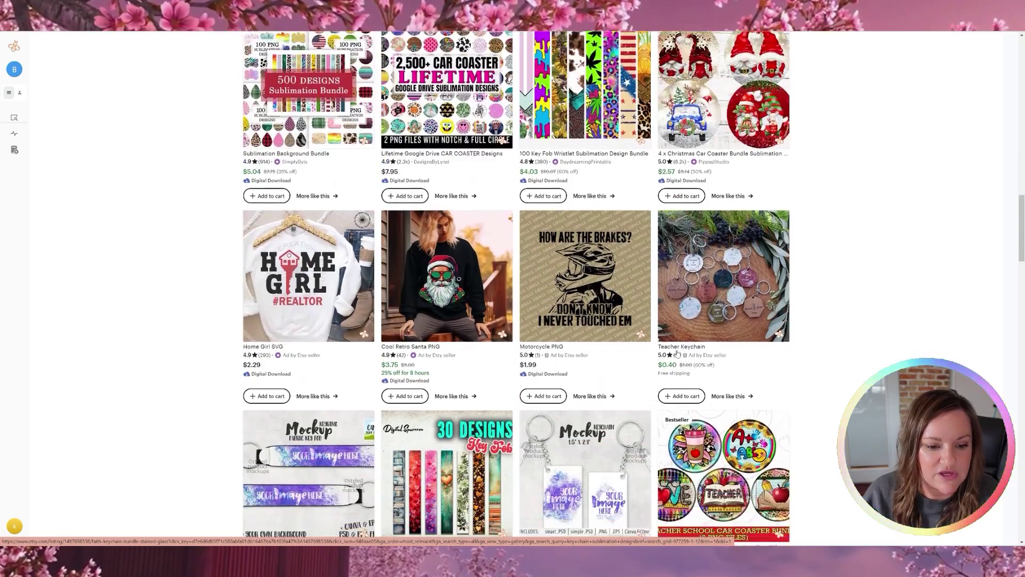
scroll(677, 353, down, 10)
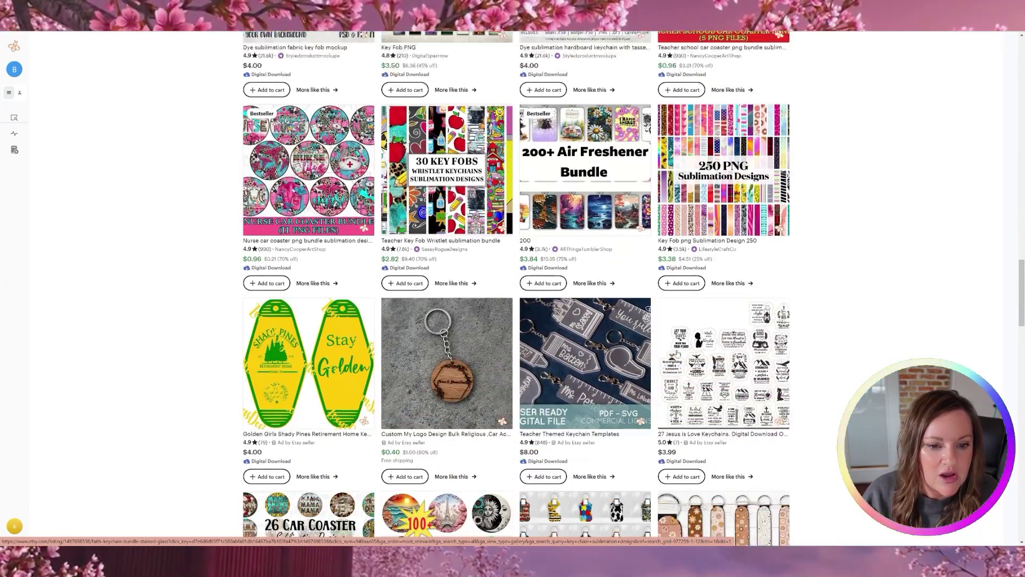
scroll(677, 353, down, 5)
scroll(677, 352, down, 2)
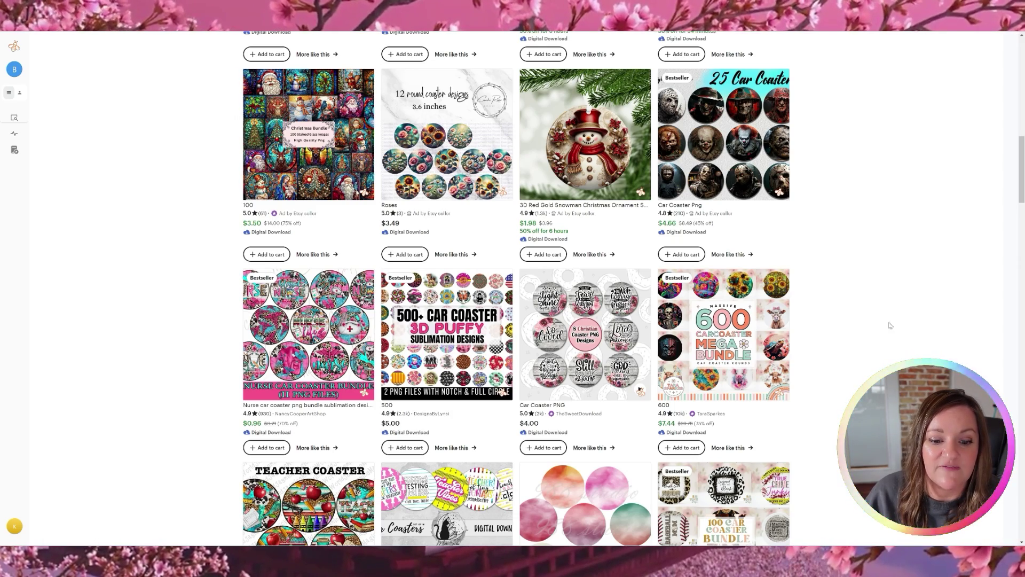
scroll(890, 325, down, 7)
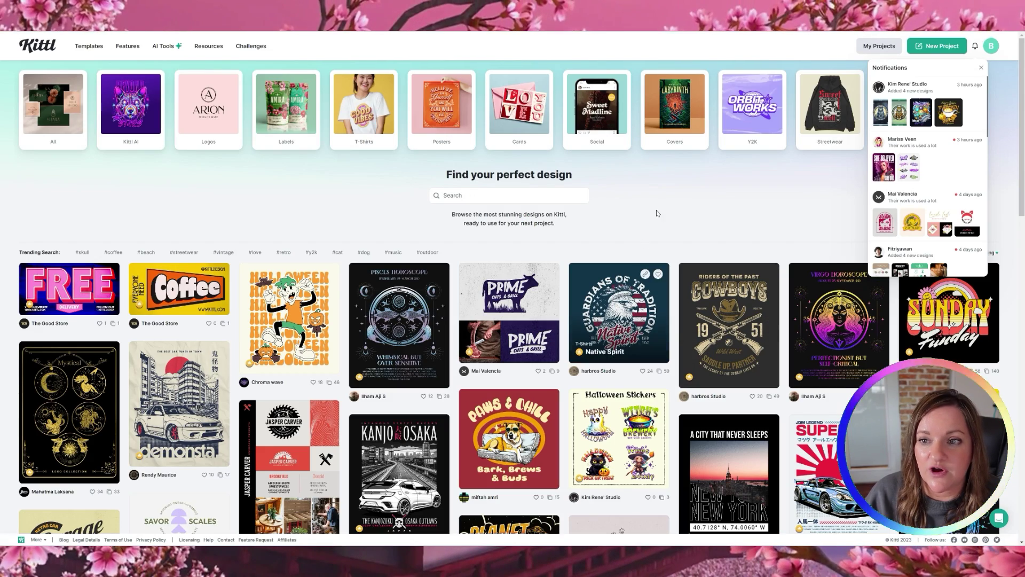
Create a new Kittl project with a 12 × 12 inch artboard at 300 DPI.
click(793, 221)
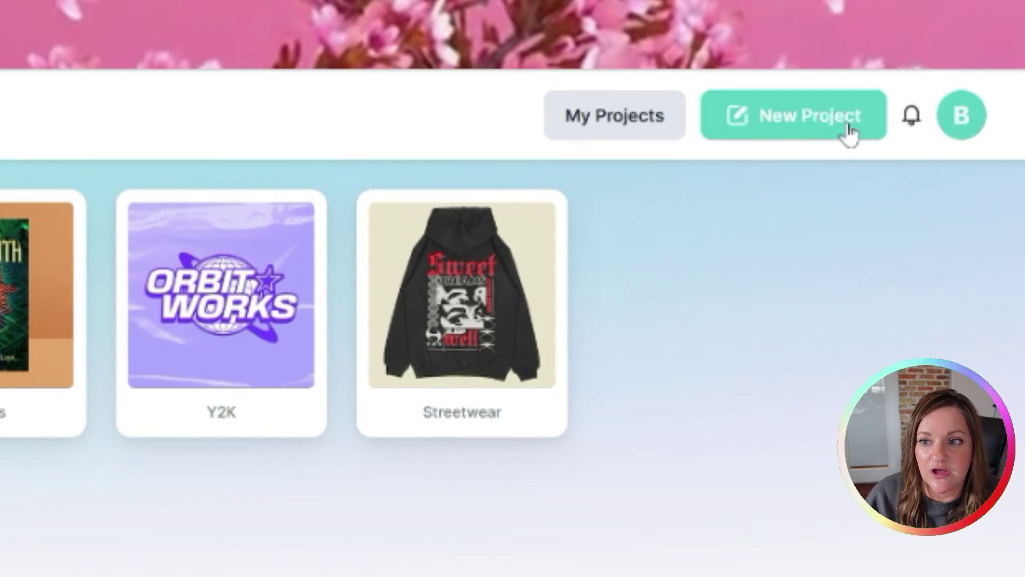
click(815, 120)
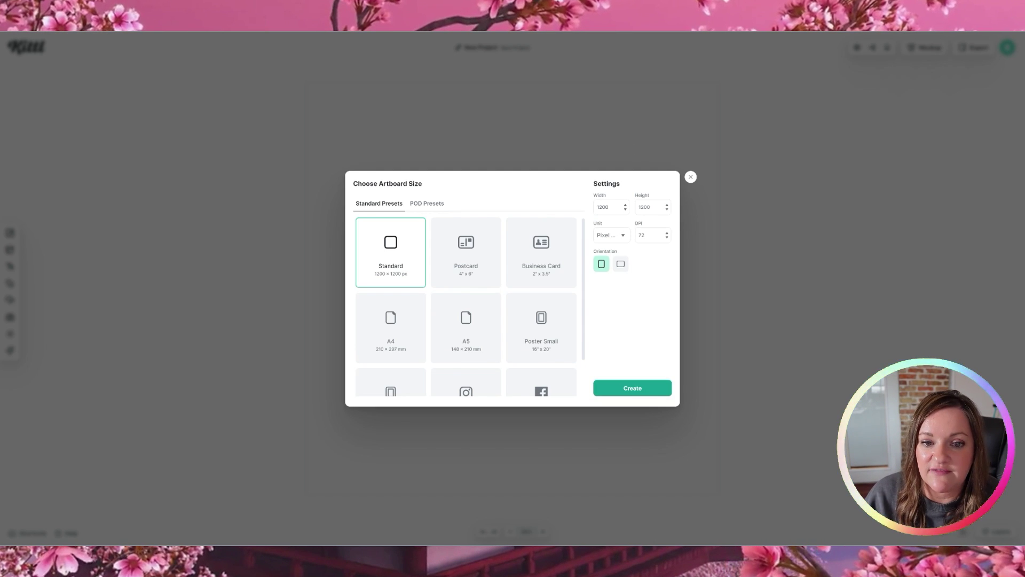
click(623, 235)
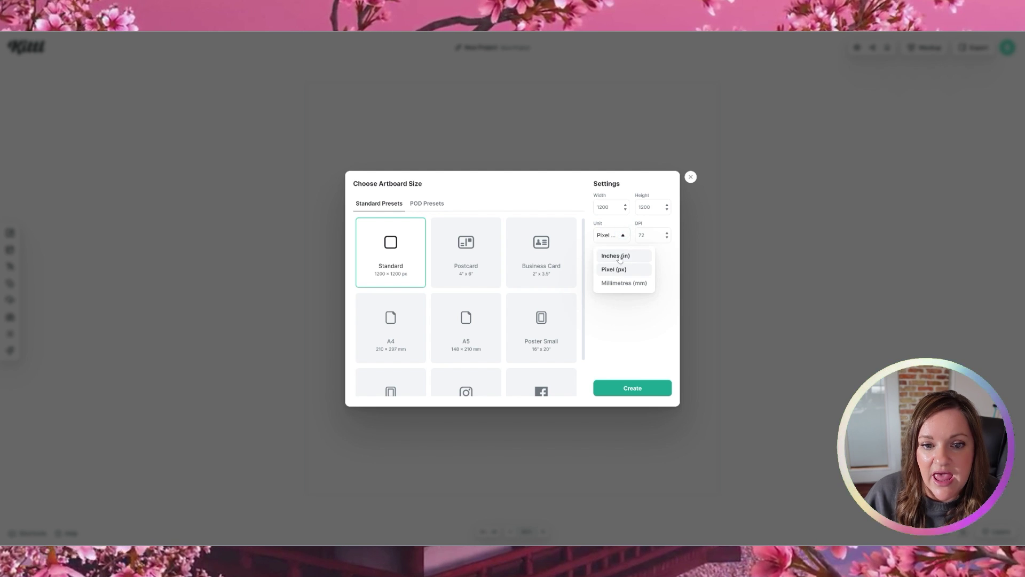
click(619, 256)
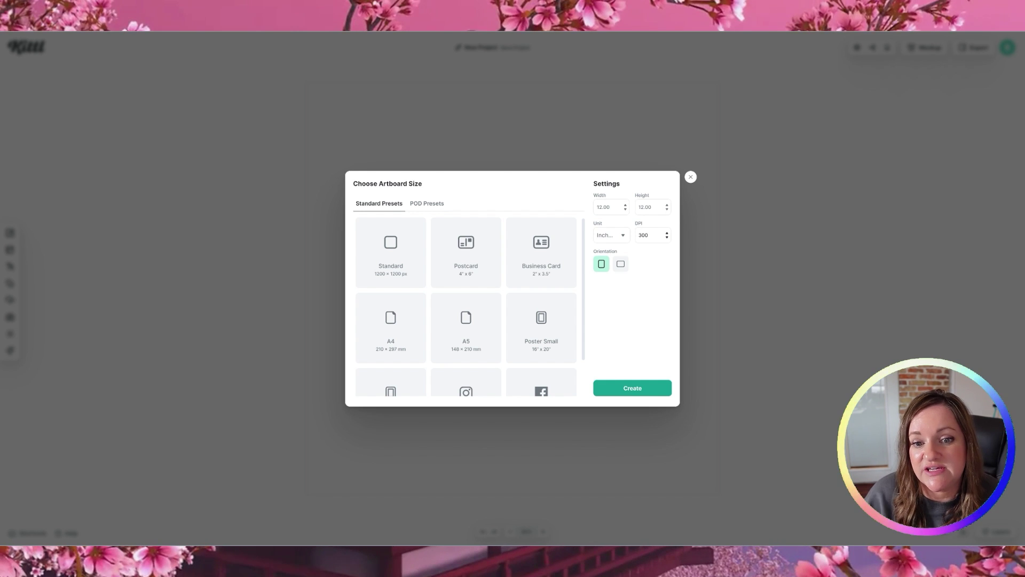
click(645, 389)
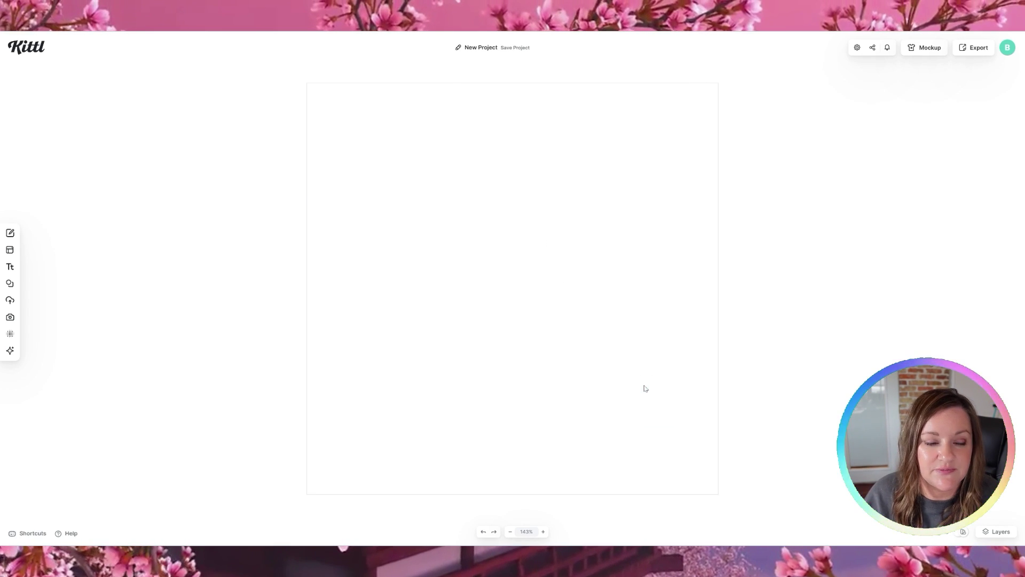
Copy the prompt "a beautiful pattern of red and white poinsettias" from Notepad and enter it in Kittl's Image Generator.
key(alt+Tab)
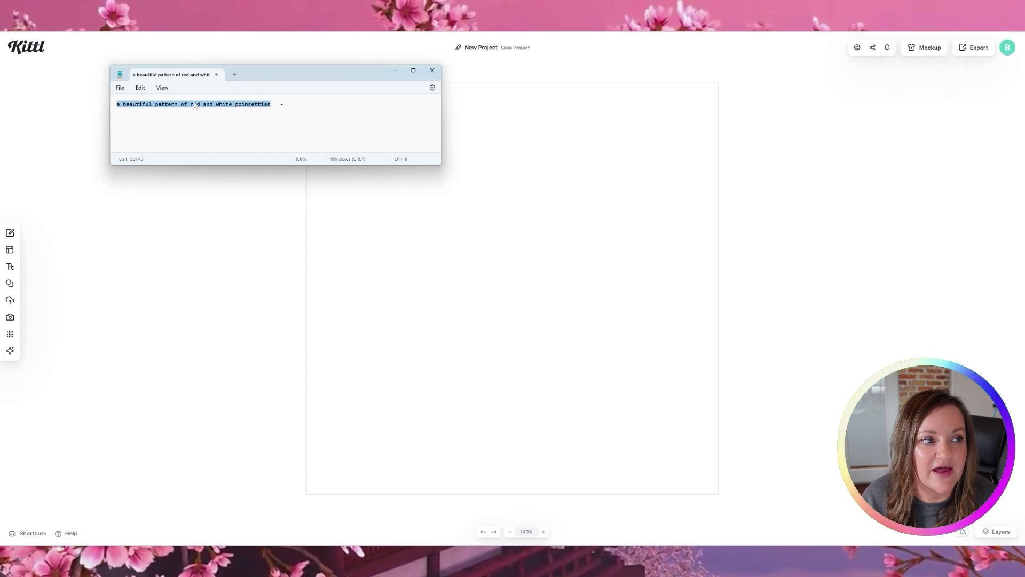
click(341, 248)
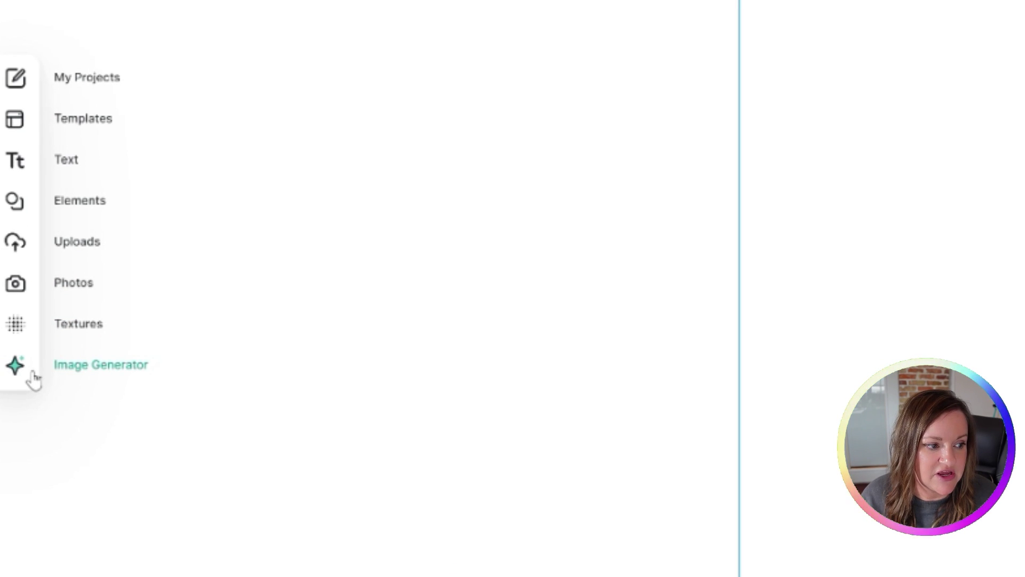
click(15, 372)
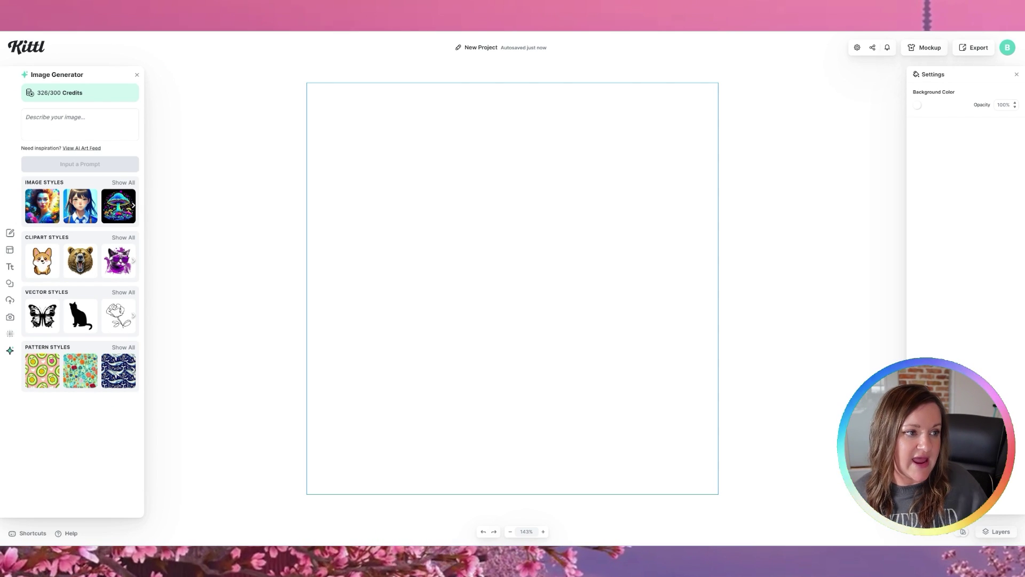
key(ctrl+v)
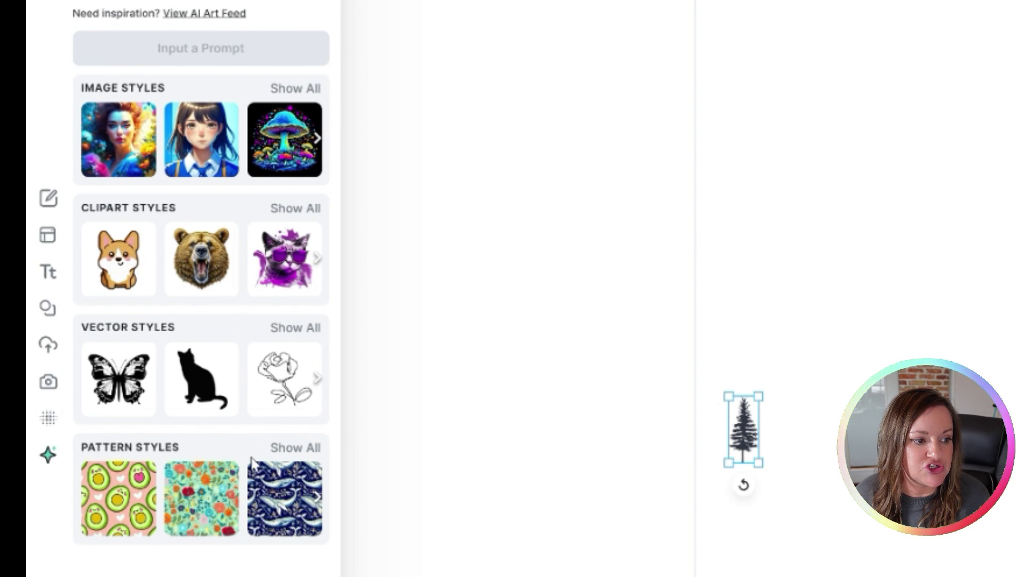
Generate the poinsettia image in the Wallpaper pattern style and move it to the artboard's upper-left corner.
click(277, 451)
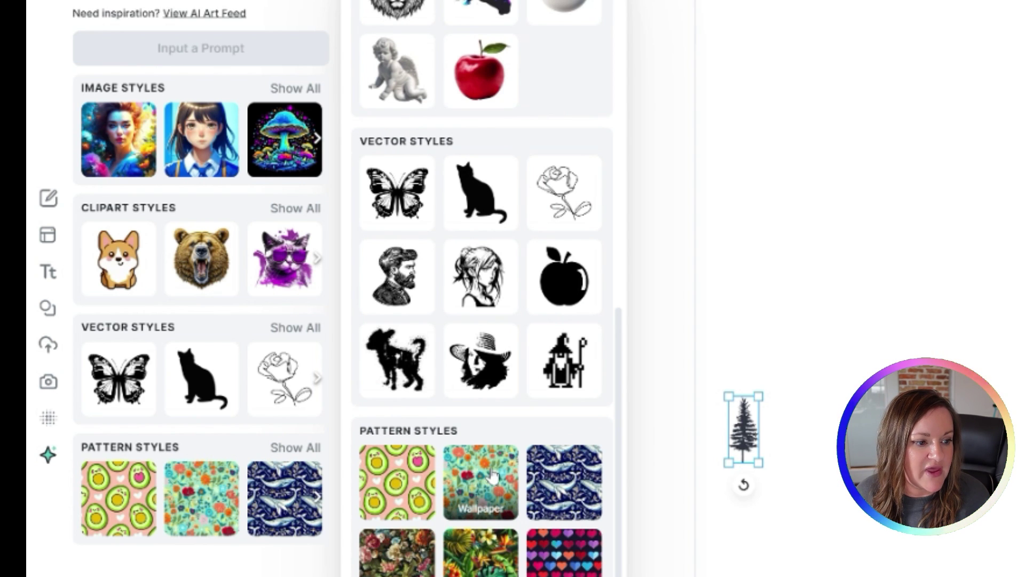
click(481, 486)
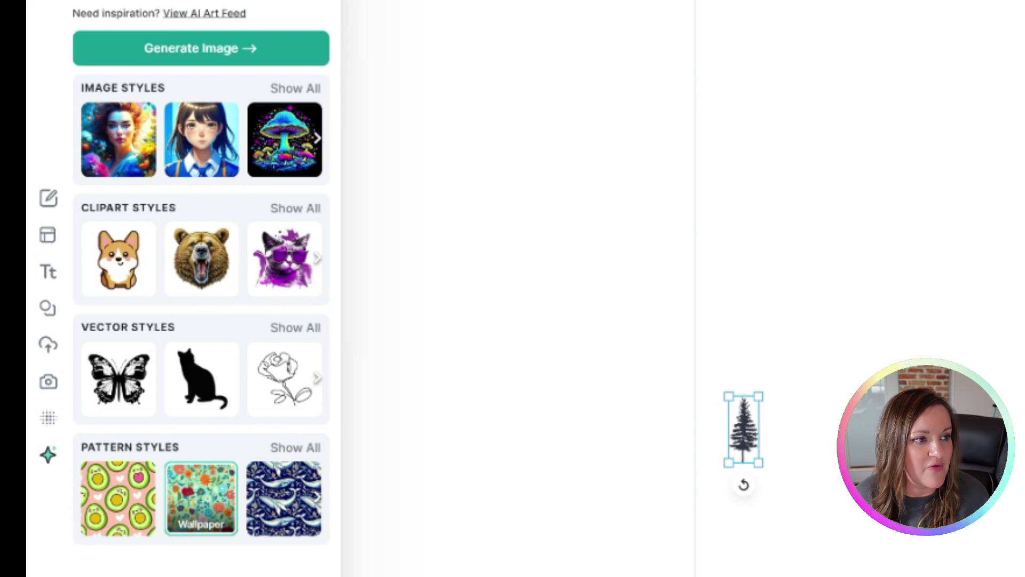
click(216, 50)
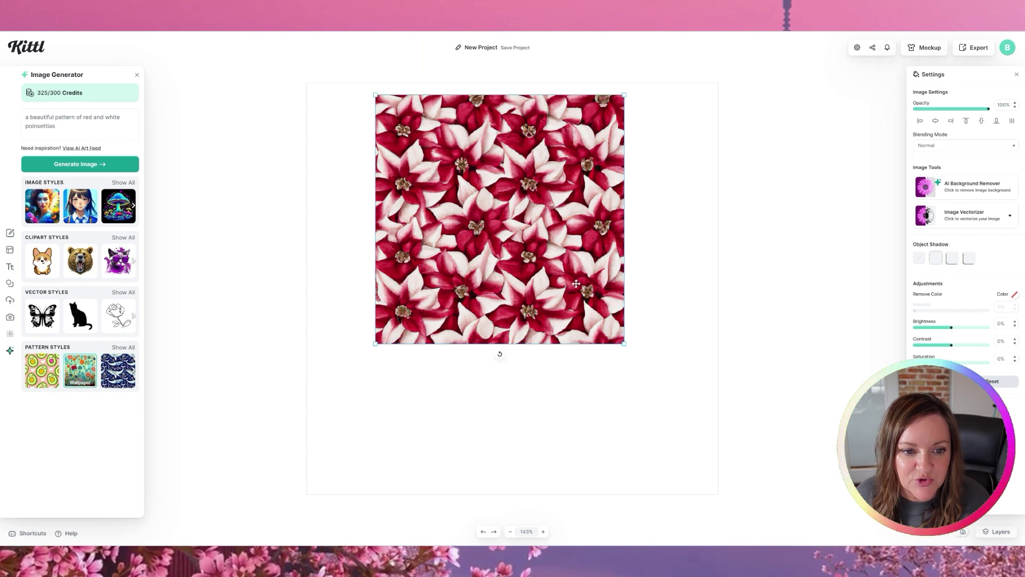
drag(576, 284, 499, 252)
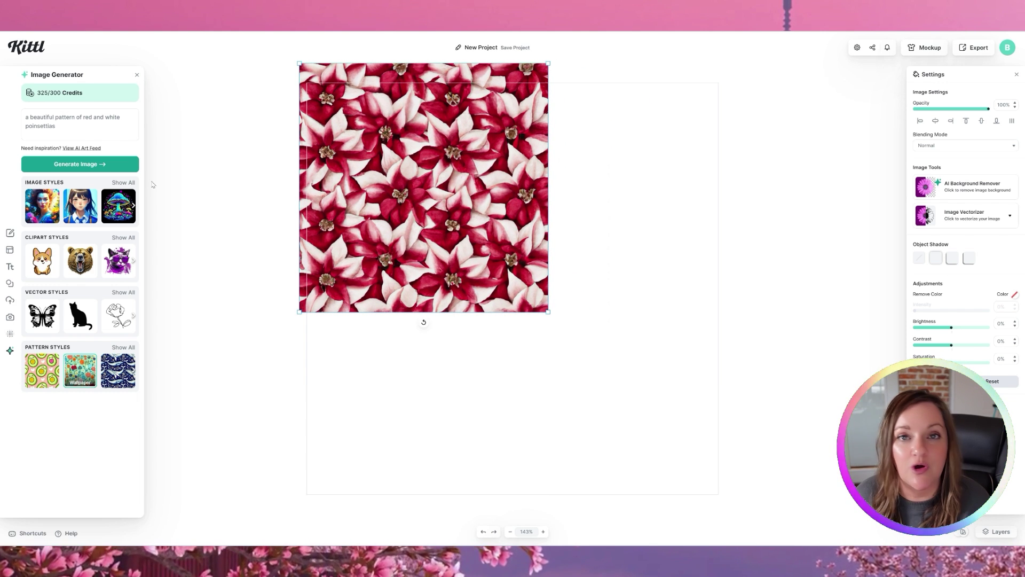
Generate another image from the same poinsettia prompt in the Artistic pattern style.
click(123, 348)
scroll(195, 405, down, 1)
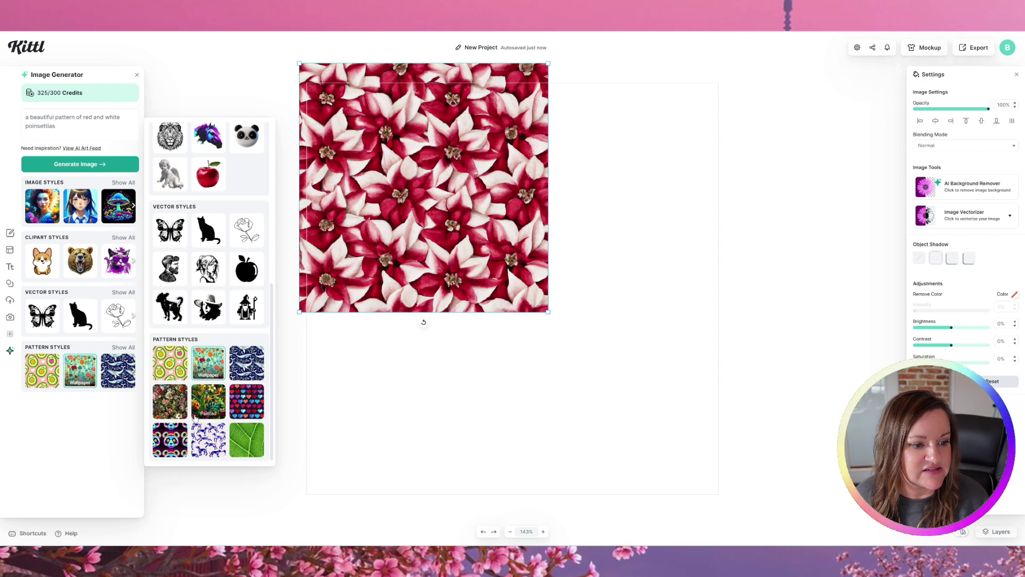
click(250, 368)
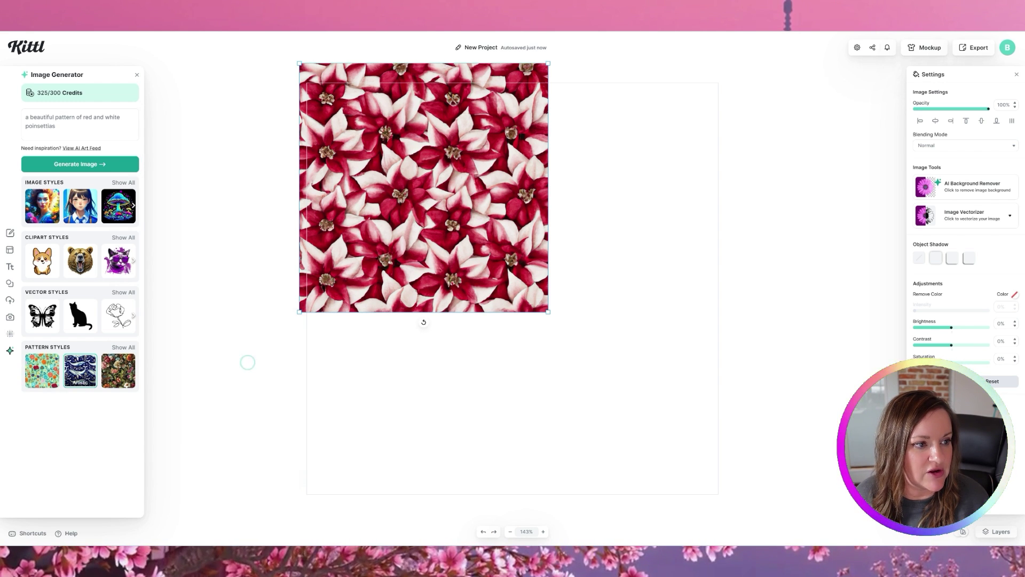
click(92, 165)
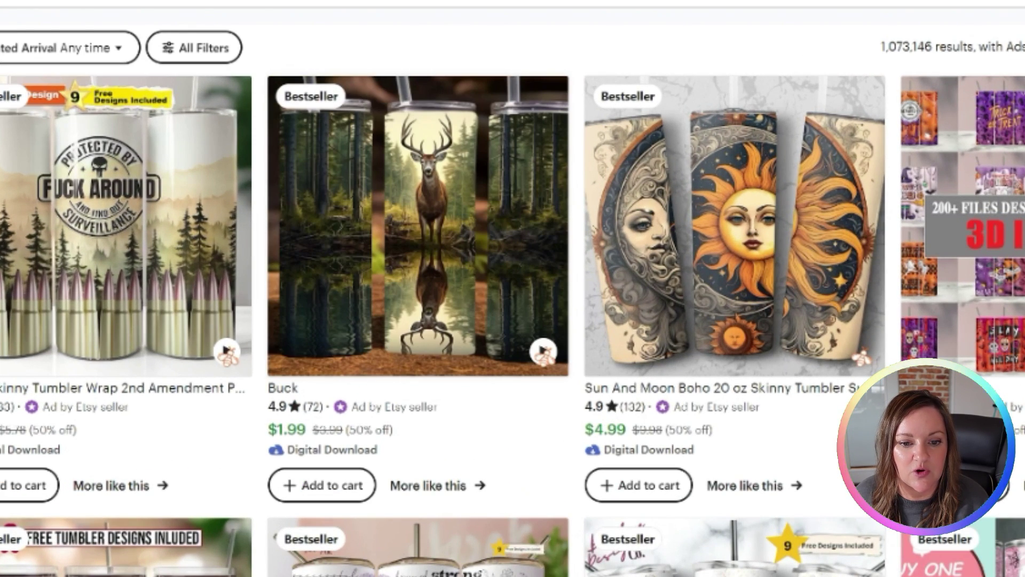
Examine the Etsy results for tumbler wrap designs, comparing popular themes, bundles and prices.
scroll(561, 277, down, 5)
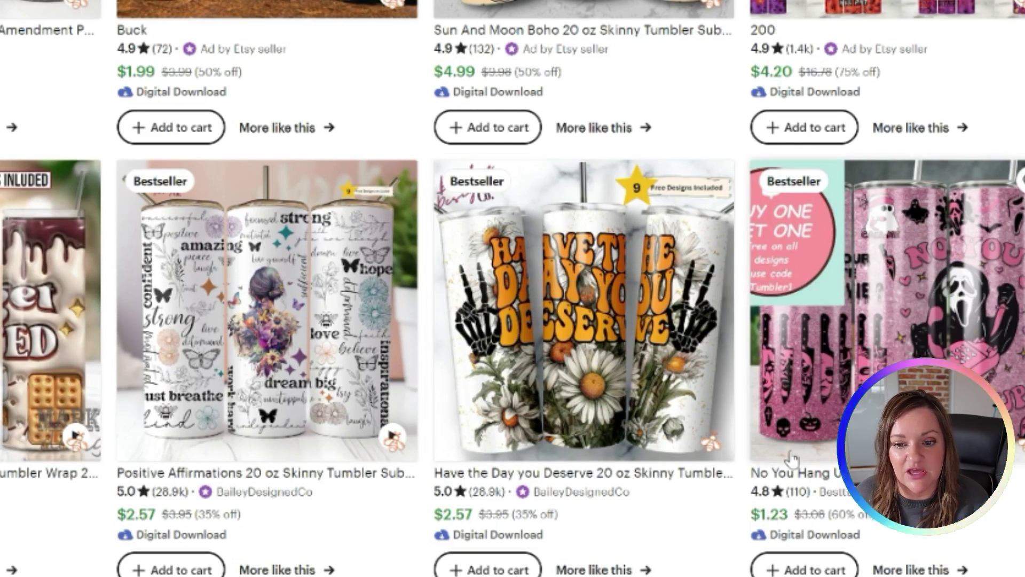
scroll(565, 288, down, 5)
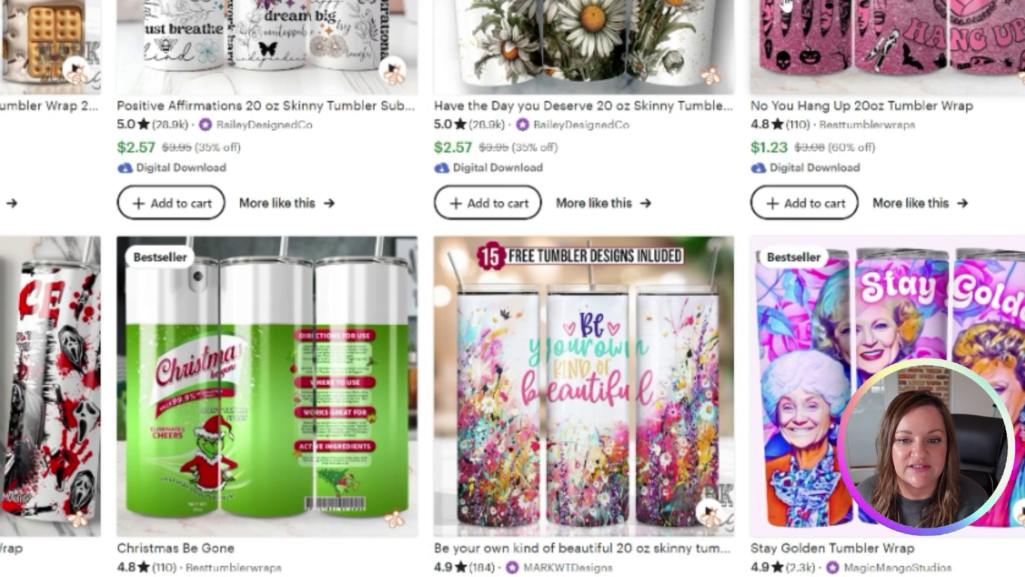
scroll(785, 5, up, 4)
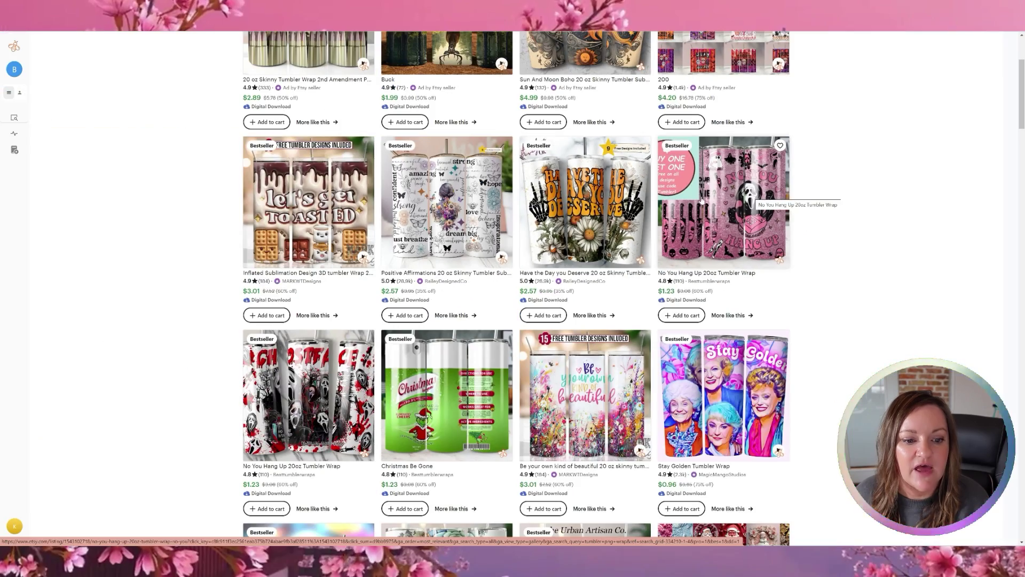
scroll(756, 334, down, 3)
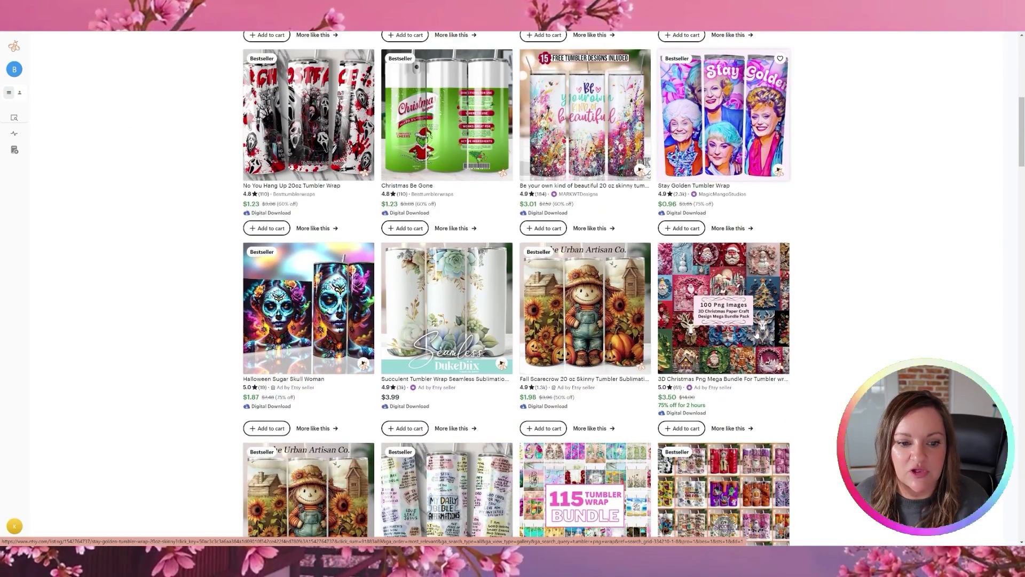
scroll(756, 334, up, 1)
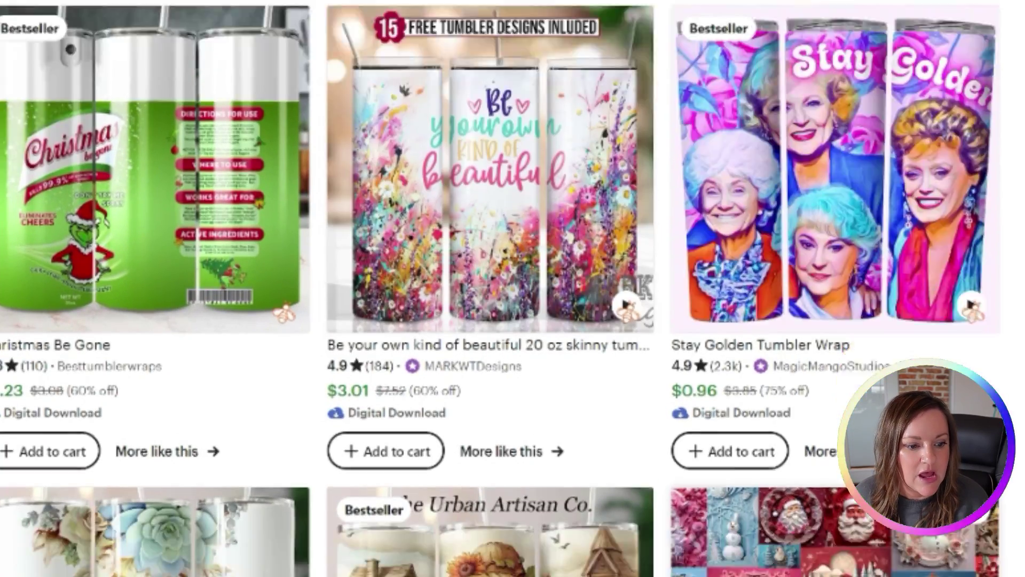
scroll(505, 275, down, 5)
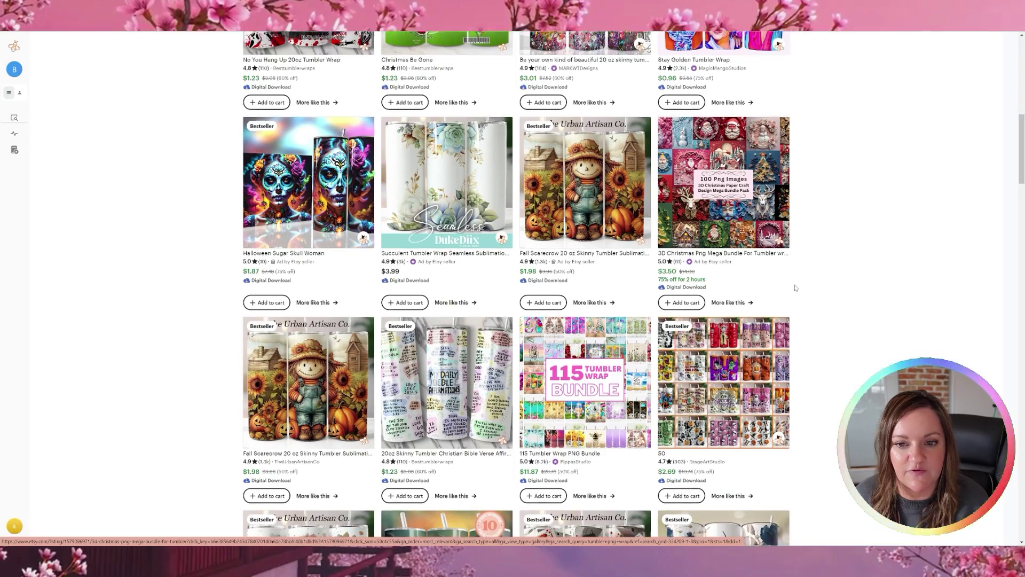
scroll(795, 287, down, 6)
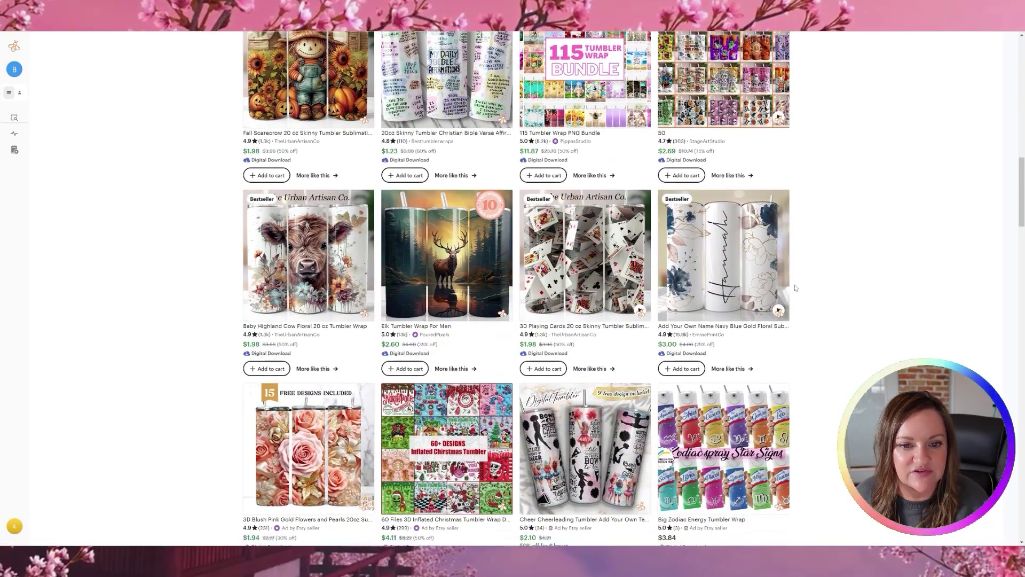
scroll(794, 288, down, 3)
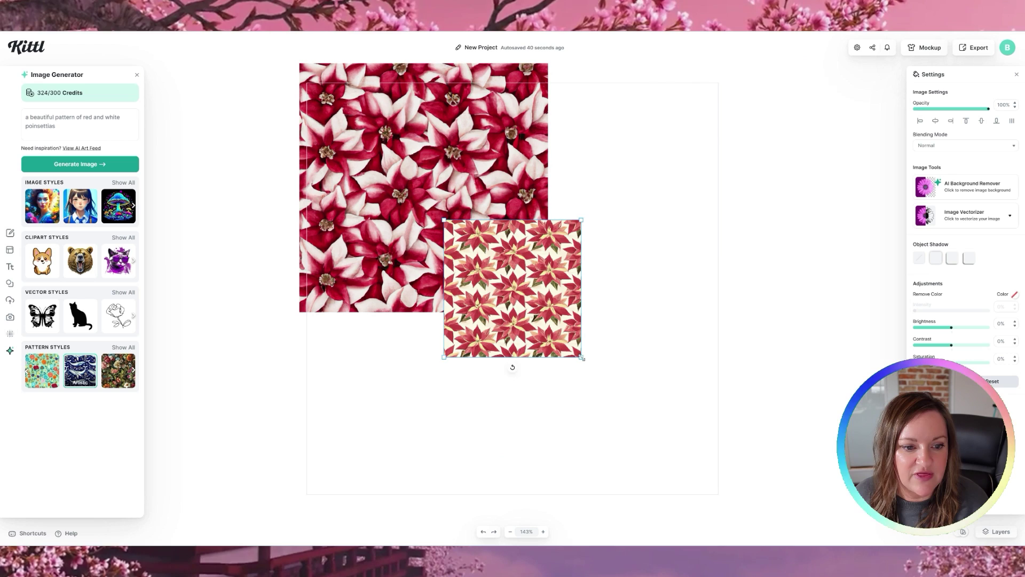
Enlarge the Artistic poinsettia pattern and place it beside the Wallpaper pattern, near the artboard's upper-right corner.
drag(582, 360, 635, 406)
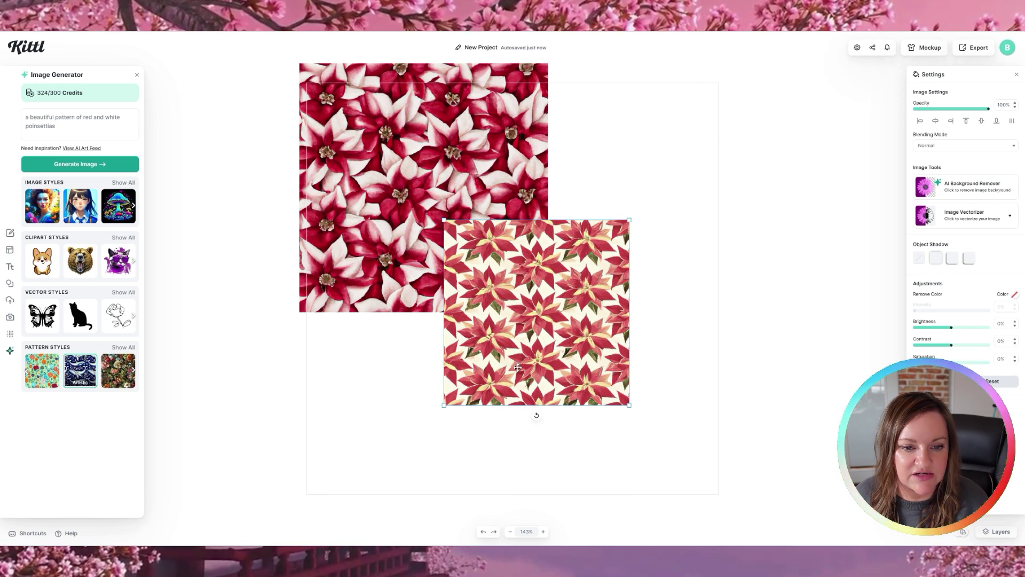
drag(517, 367, 619, 230)
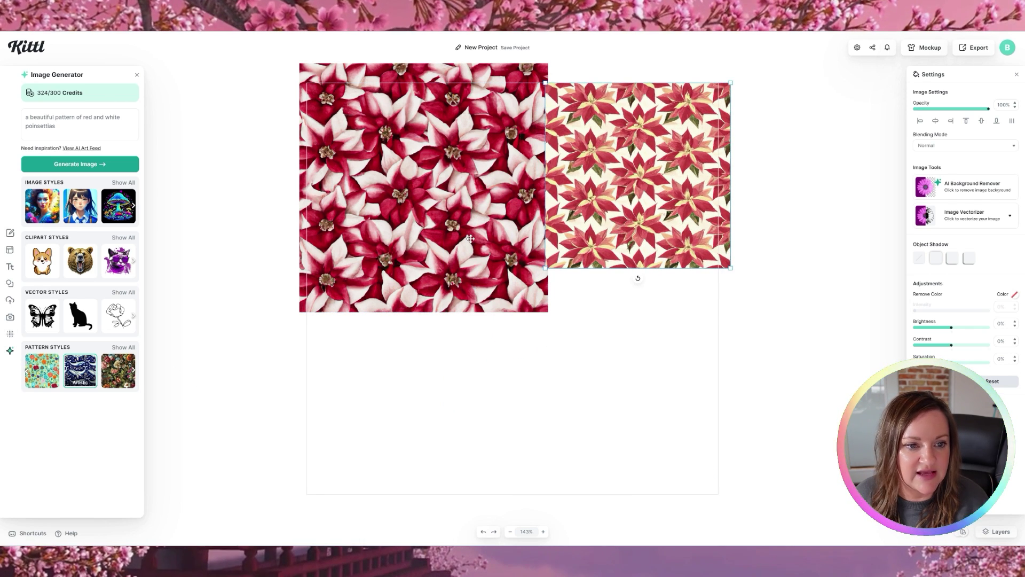
Generate the poinsettia image in the Painted pattern style and delete the result from the artboard.
click(124, 348)
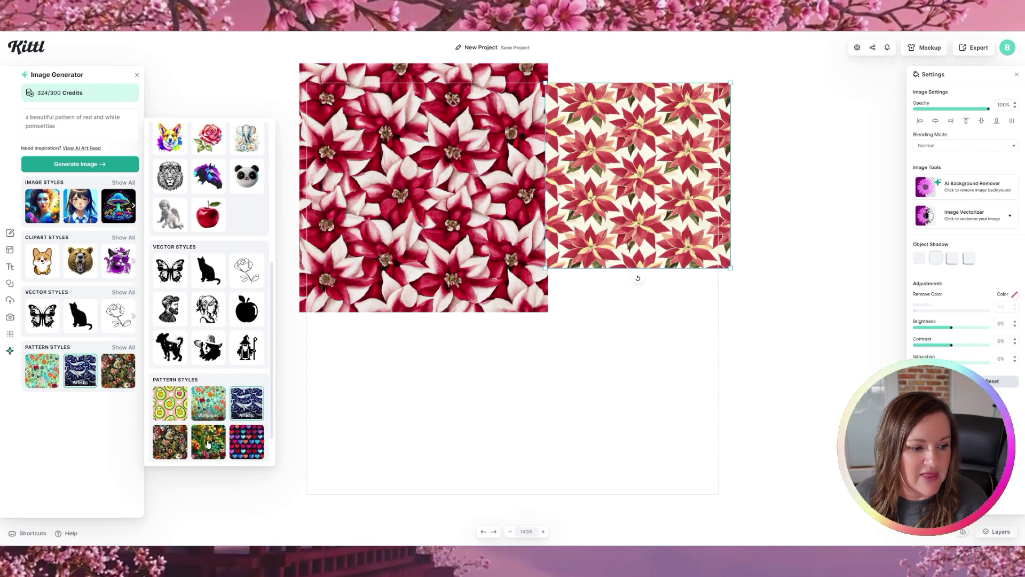
click(209, 401)
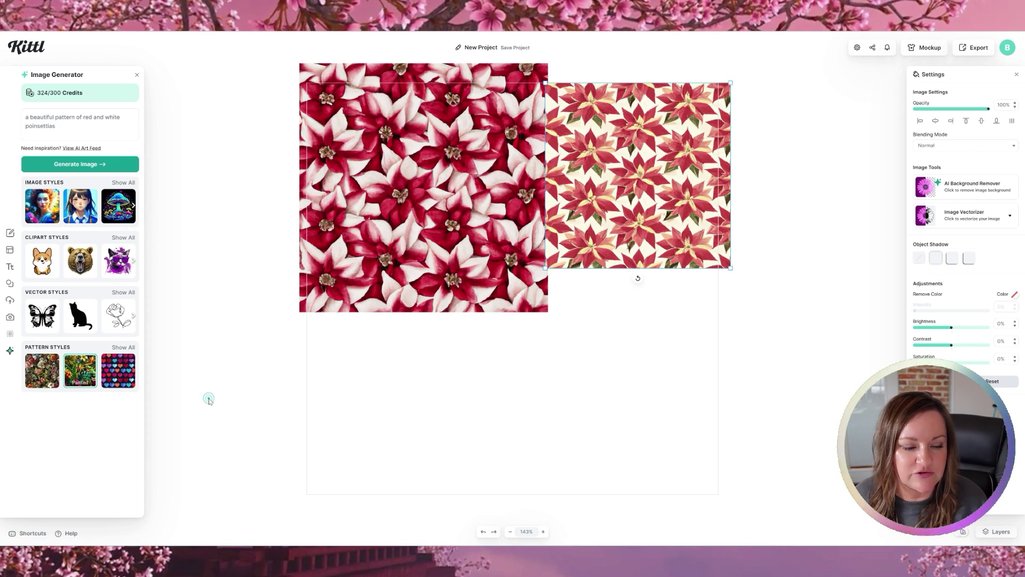
click(54, 164)
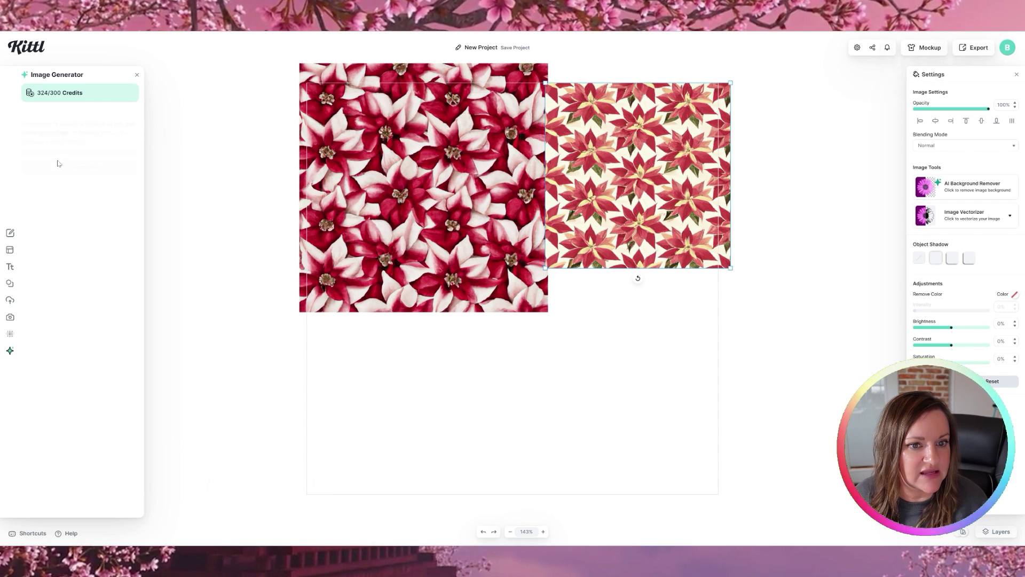
drag(582, 359, 696, 439)
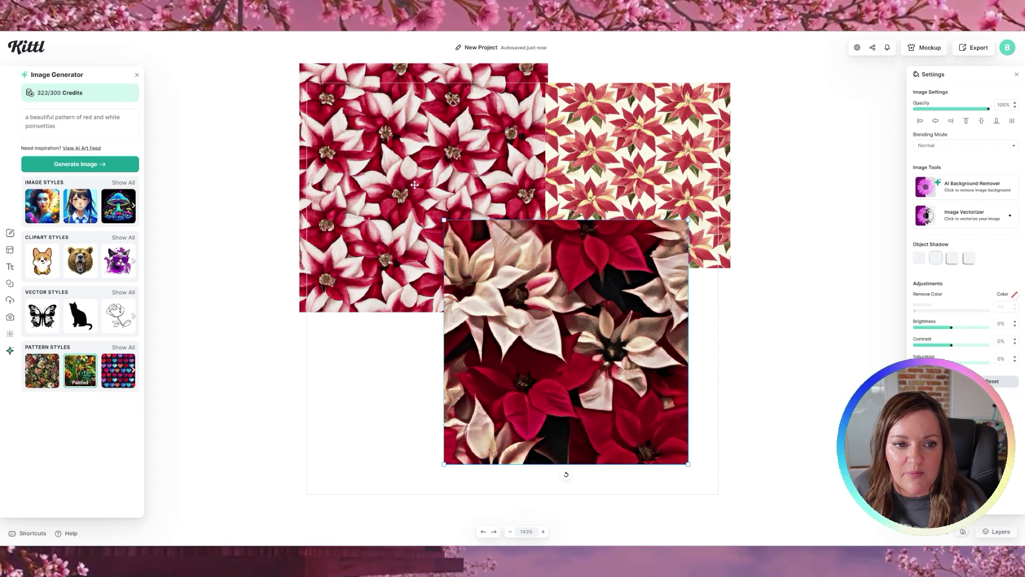
key(Delete)
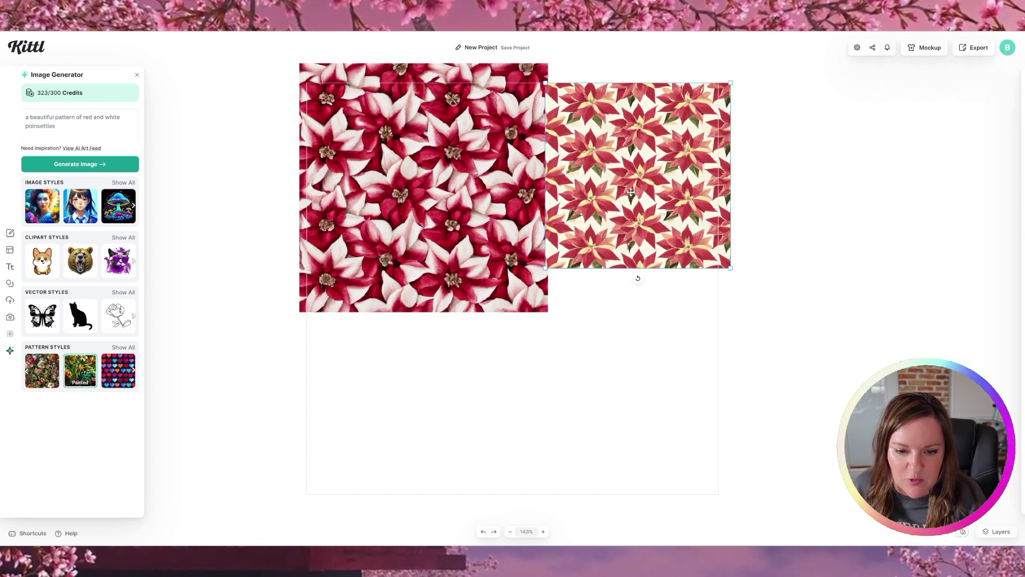
Delete the Artistic poinsettia pattern and enlarge the Wallpaper pattern to fill the whole artboard.
click(630, 192)
key(Delete)
mouse_move(502, 212)
mouse_down()
mouse_move(519, 233)
mouse_move(509, 230)
mouse_up()
drag(557, 331, 724, 490)
click(813, 308)
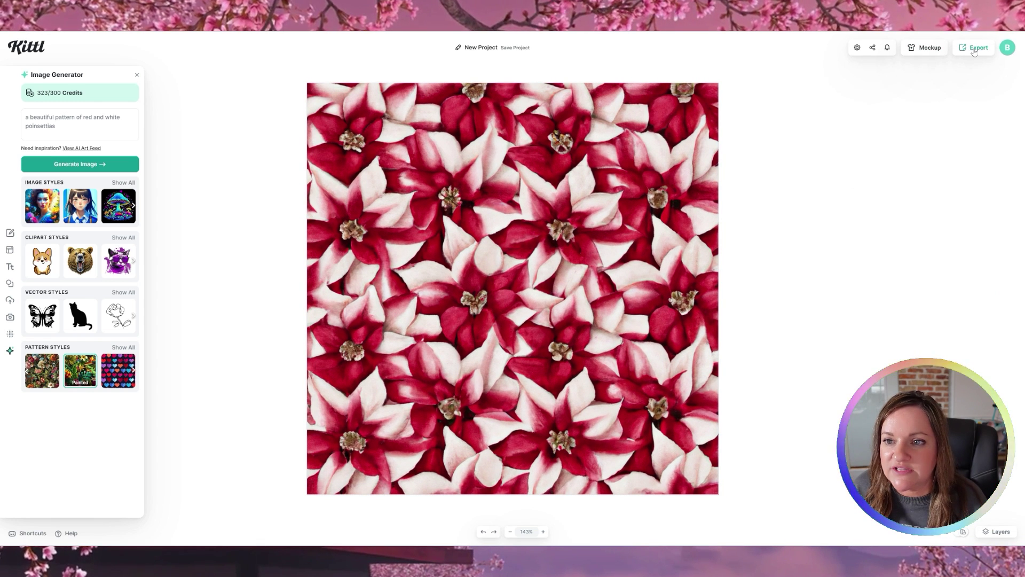
Export the poinsettia design as a 12 × 12 in, 300 DPI PNG for digital use.
click(977, 51)
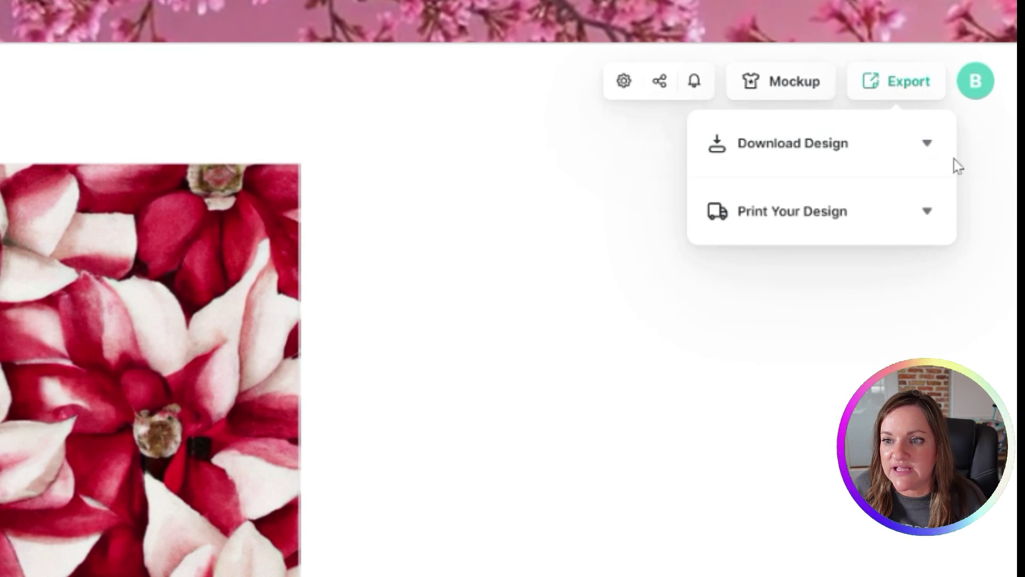
click(927, 143)
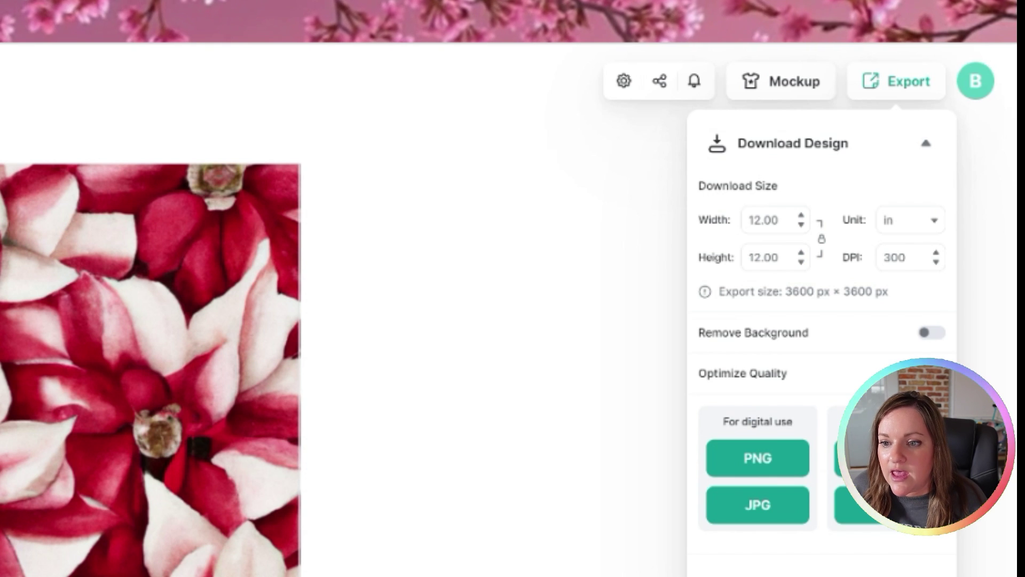
click(768, 461)
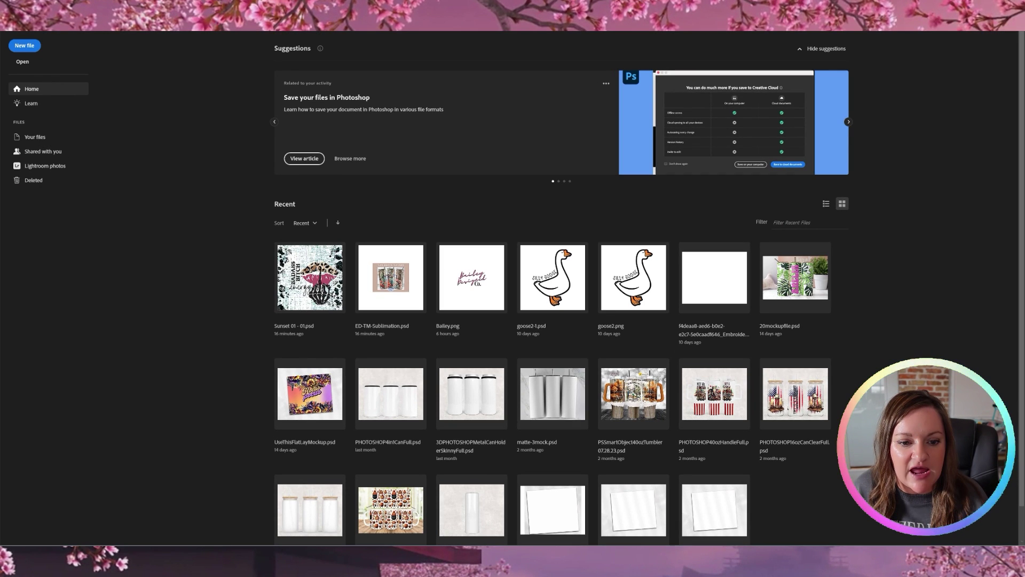
Switch to Photoshop and open the ED-TM-Sublimation.psd mockup template from the Downloads folder.
key(ctrl+o)
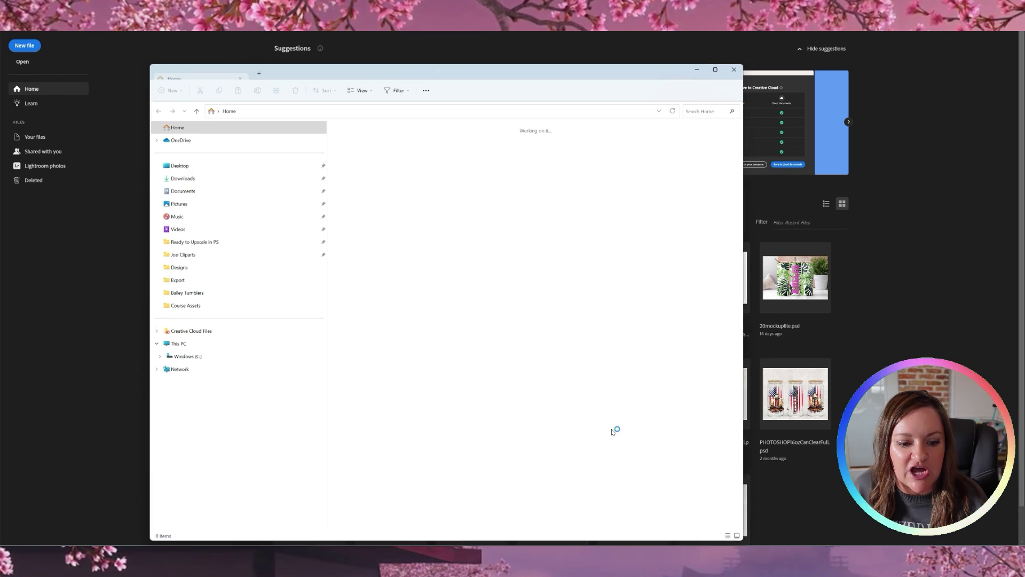
click(192, 179)
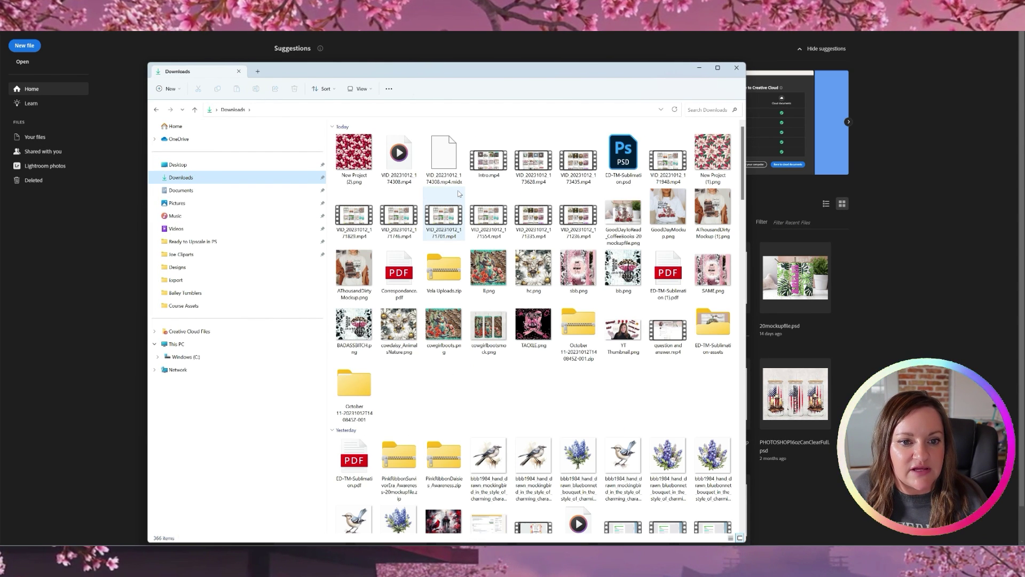
click(625, 145)
double_click(624, 144)
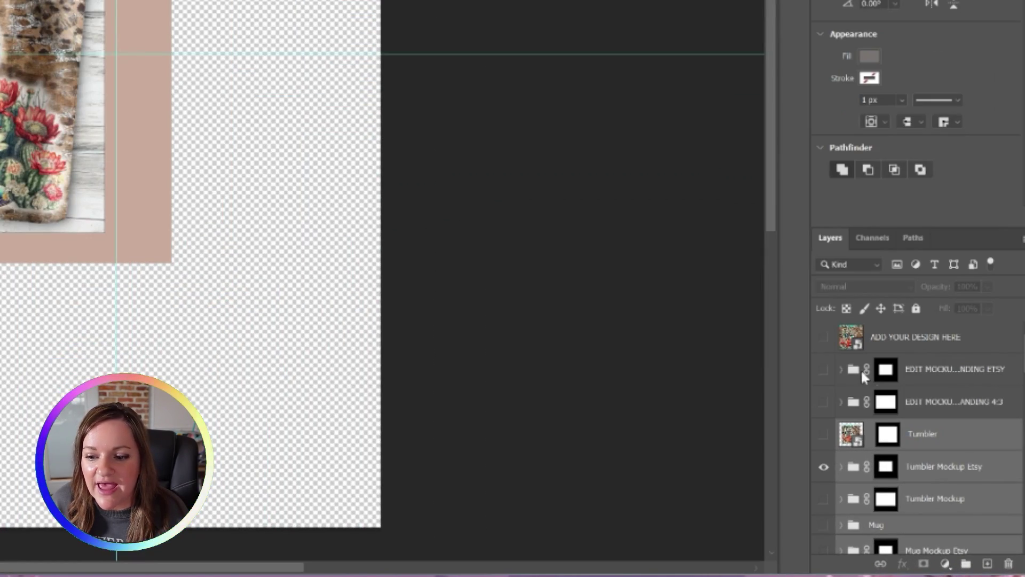
Open the EDIT BRANDING smart object in the Etsy branding group and inspect the Color Frame layer's fill colour, keeping it as is.
click(840, 369)
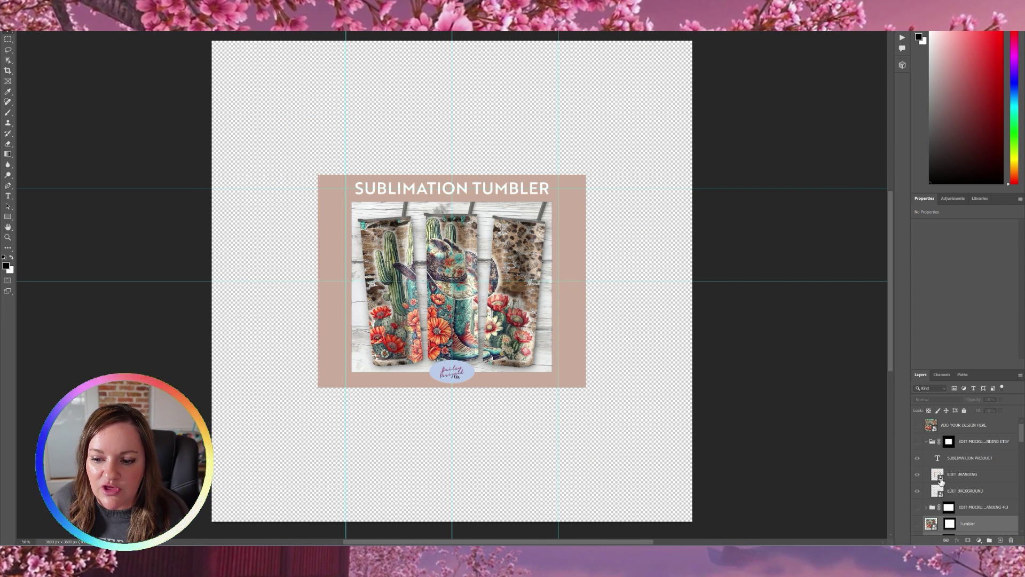
double_click(937, 474)
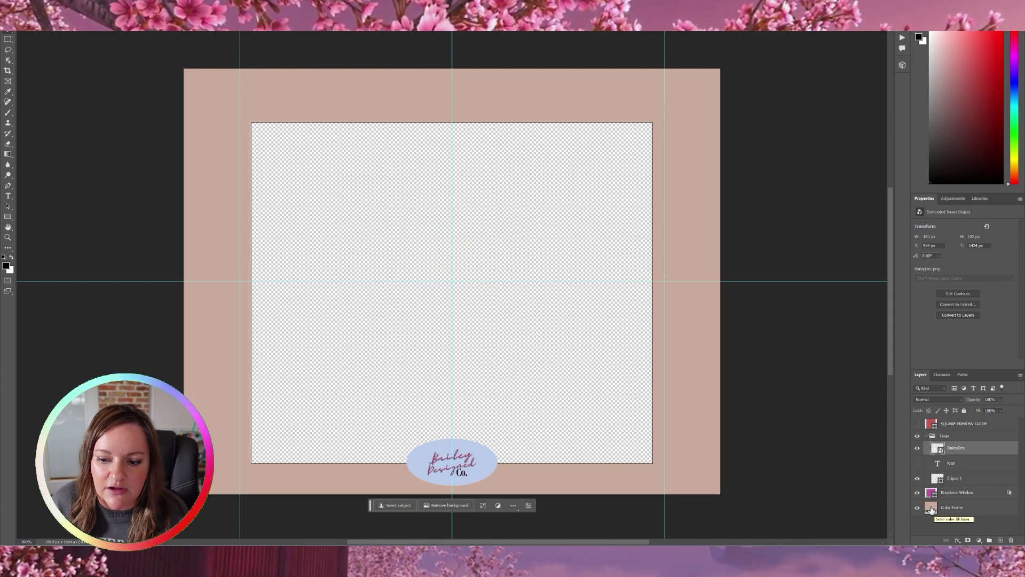
double_click(931, 508)
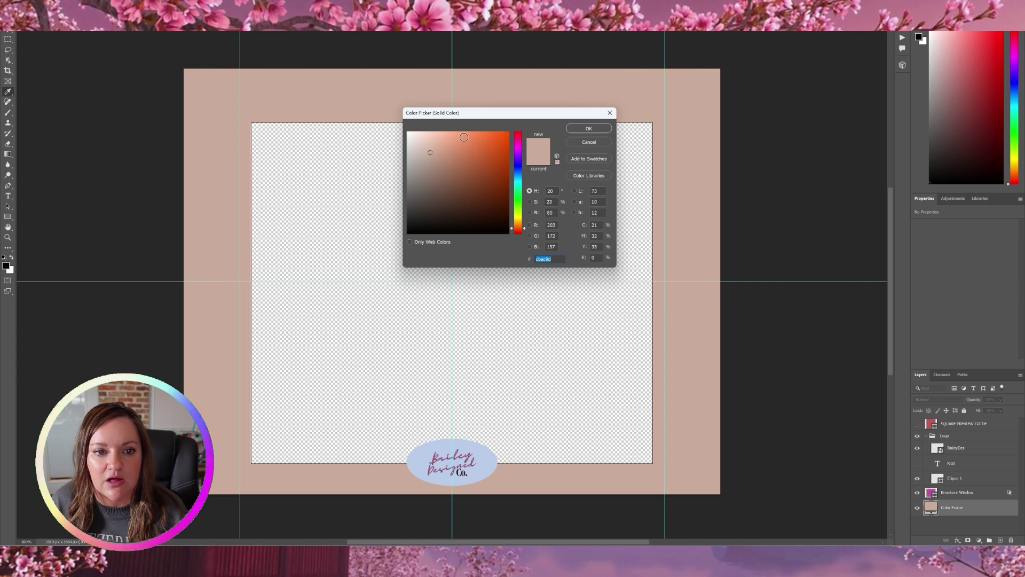
click(588, 128)
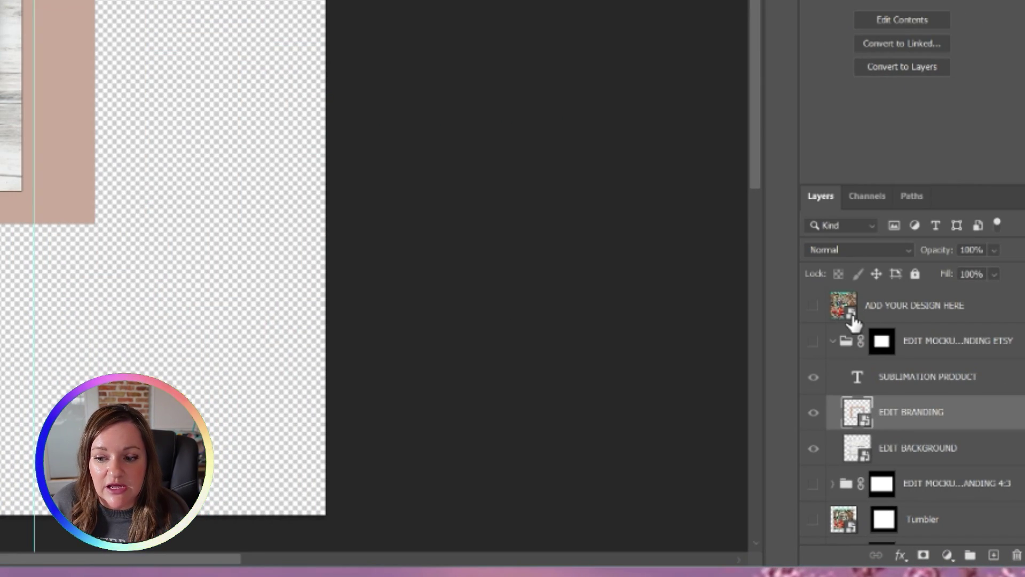
Open the ADD YOUR DESIGN HERE smart object and place New Project (2).png from Downloads over the cactus artwork.
double_click(851, 314)
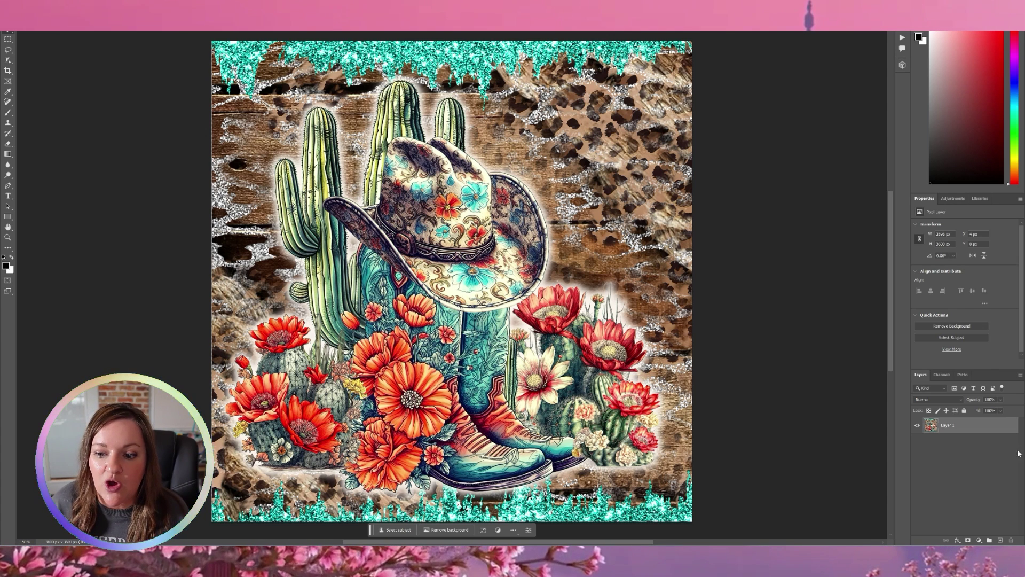
key(alt+Tab)
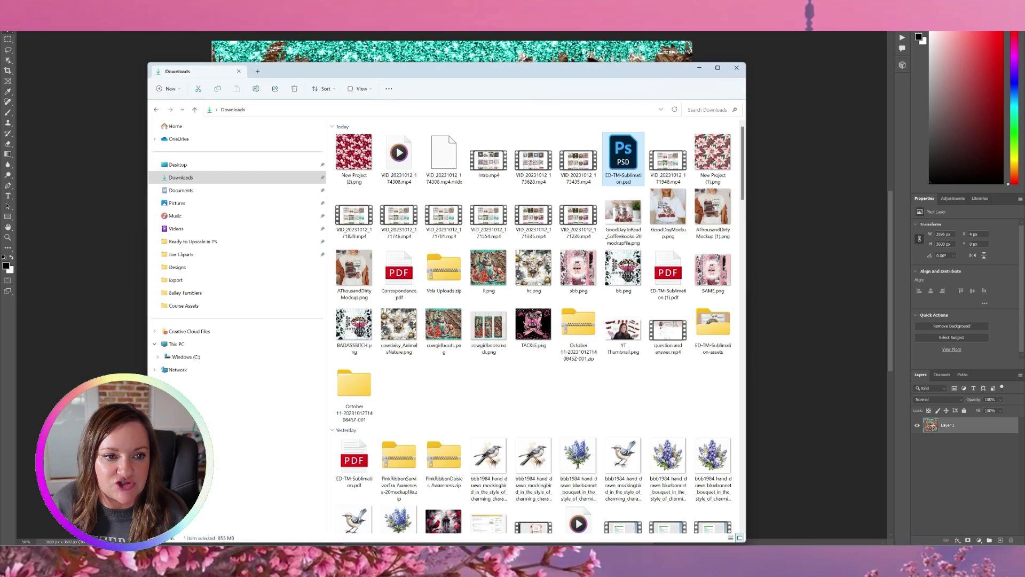
drag(374, 138, 481, 40)
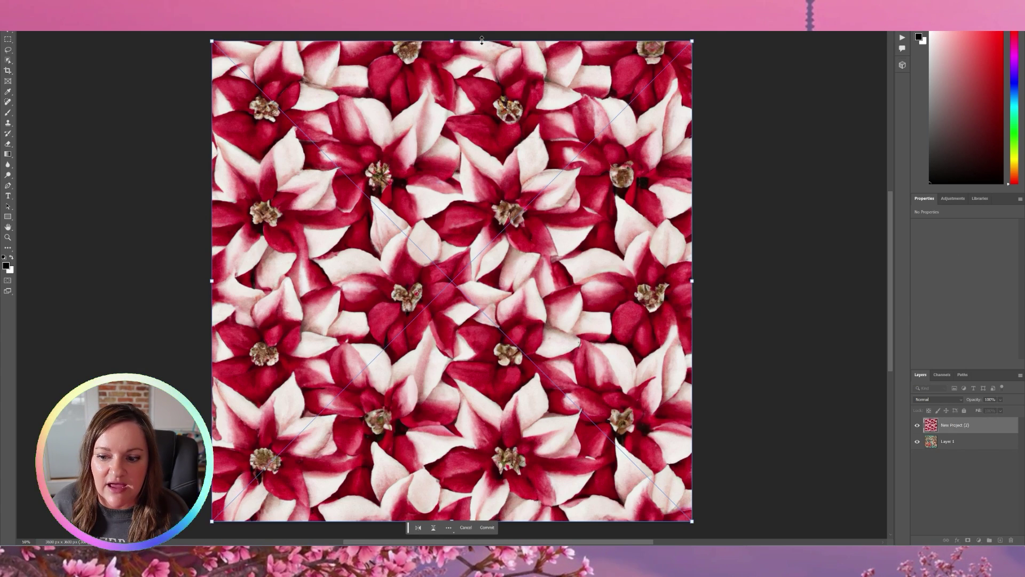
key(ctrl+s)
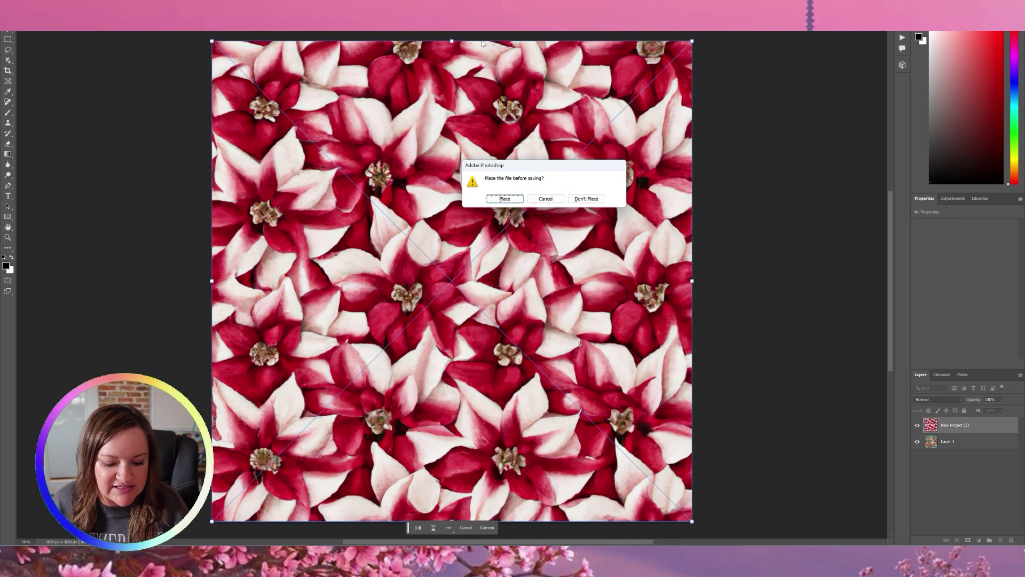
key(Return)
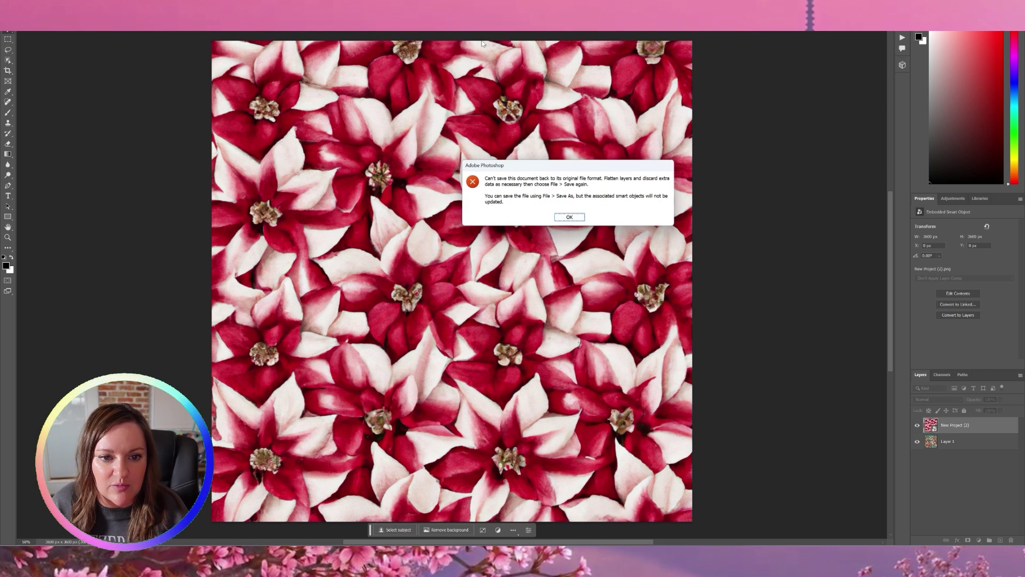
Delete the old cactus artwork on Layer 1 and save the smart object to update the mockups.
click(578, 216)
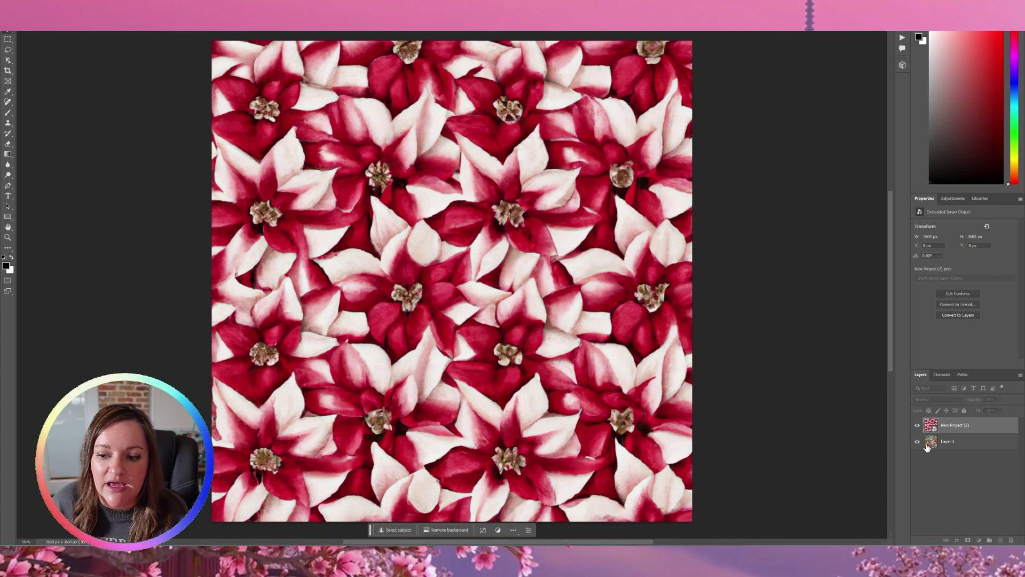
drag(931, 443, 1003, 543)
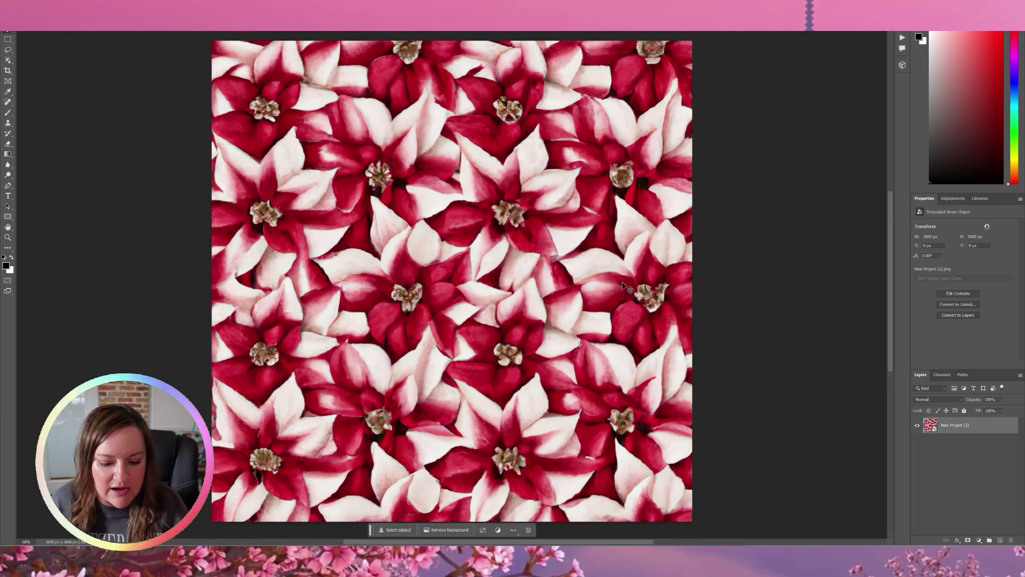
key(ctrl+s)
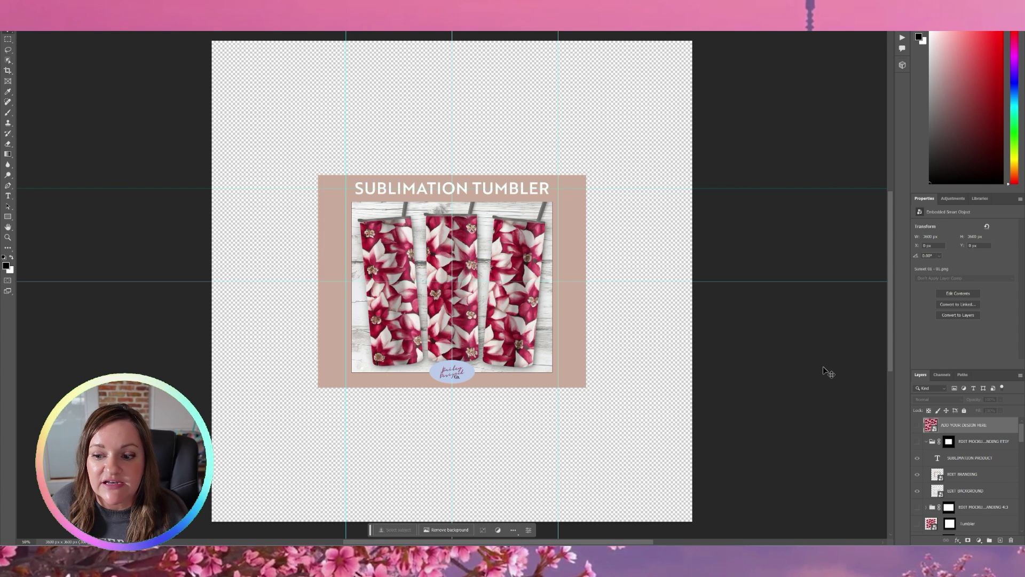
Select all layers and groups from Tumbler through Keychain Mockup and quick-export them as PNG files.
scroll(964, 492, down, 3)
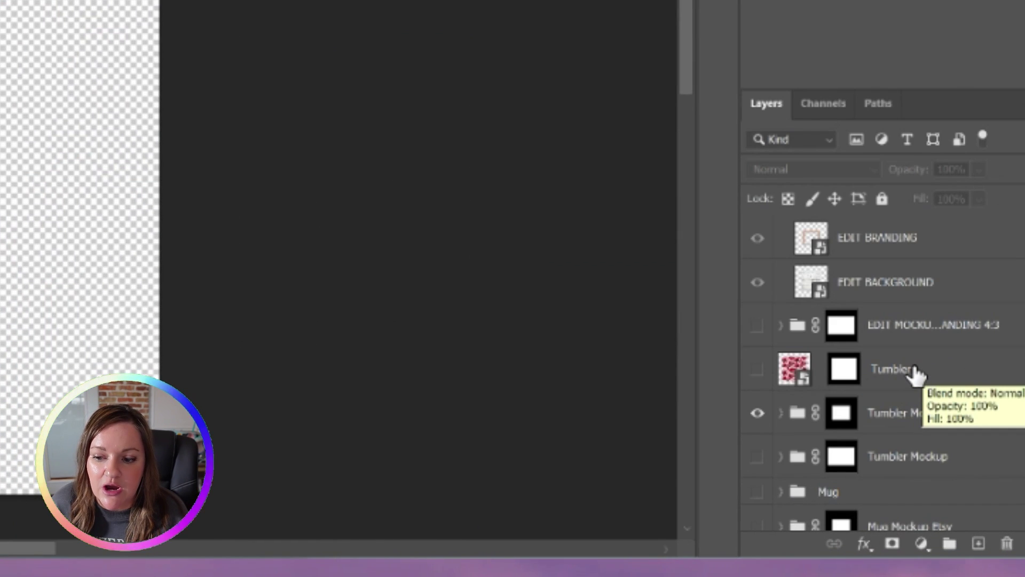
click(915, 372)
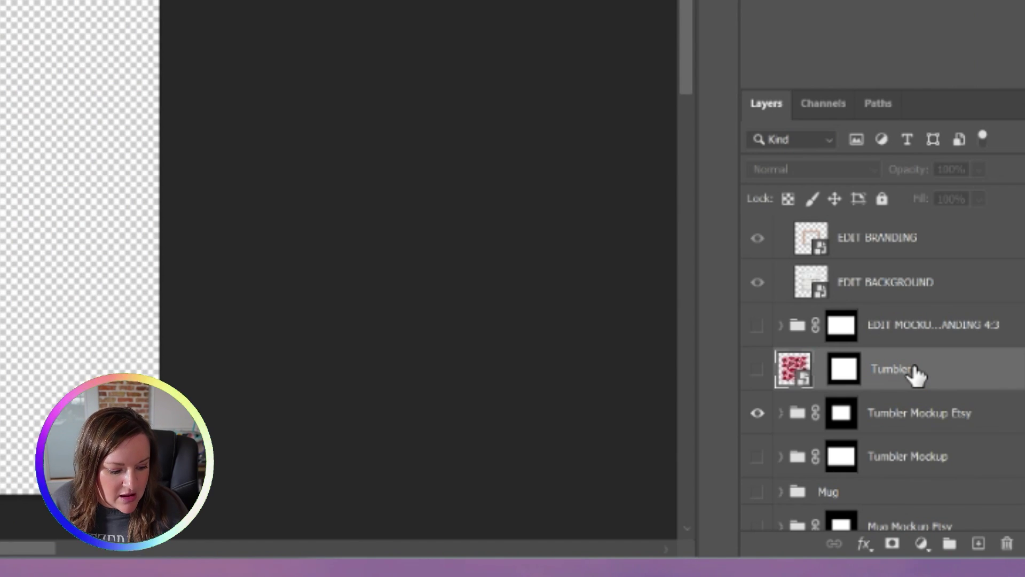
scroll(911, 395, down, 10)
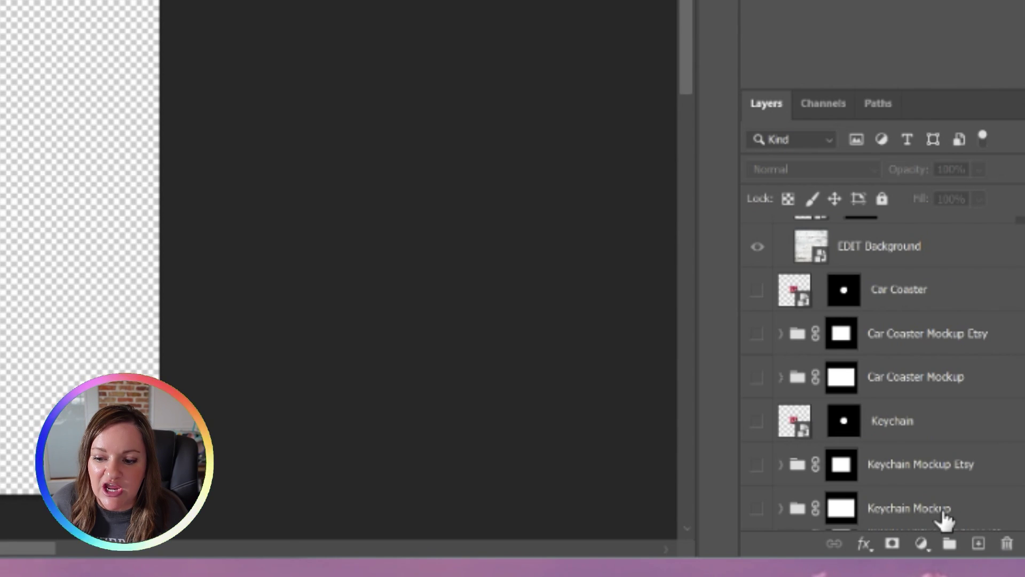
shift+click(942, 508)
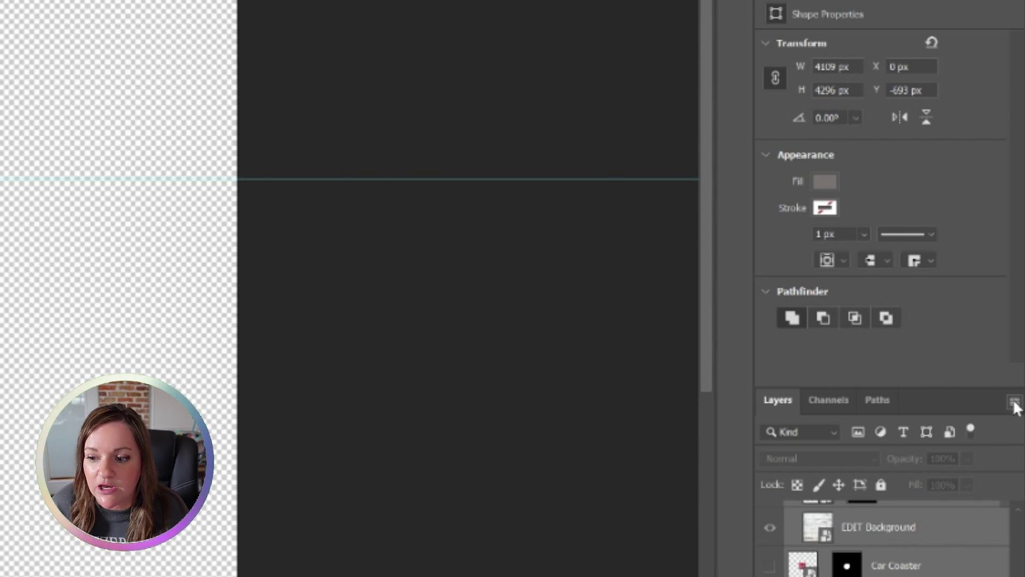
click(1014, 402)
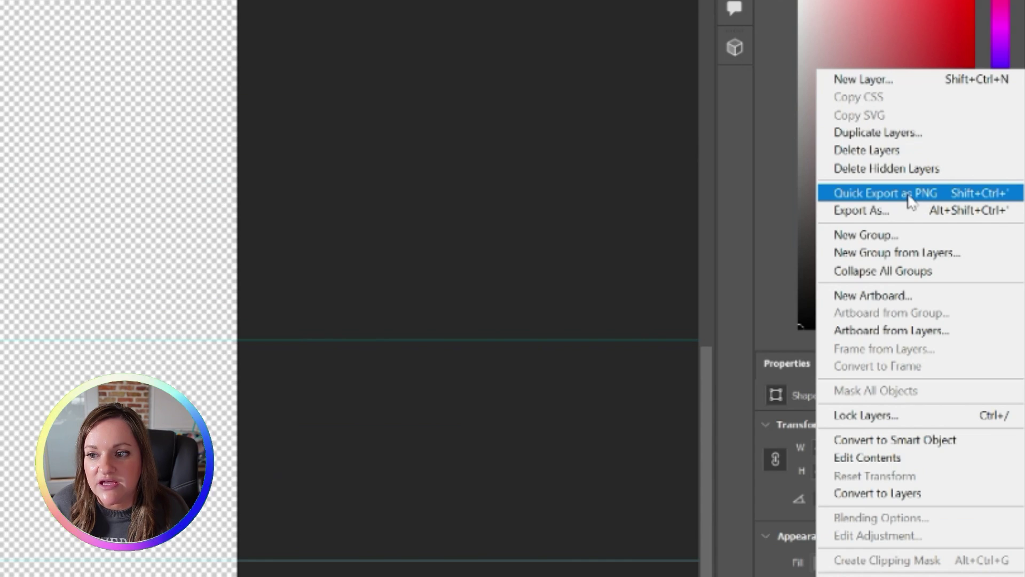
click(908, 197)
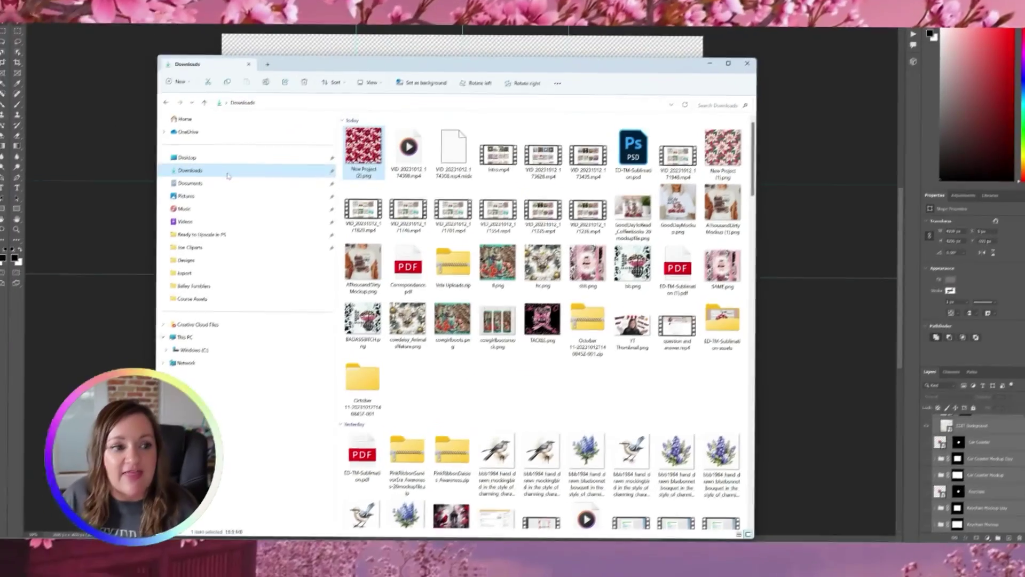
Open the ED-TM-Sublimation-assets folder in Downloads, look through the exported product images and view Keychain Mockup.png.
click(218, 180)
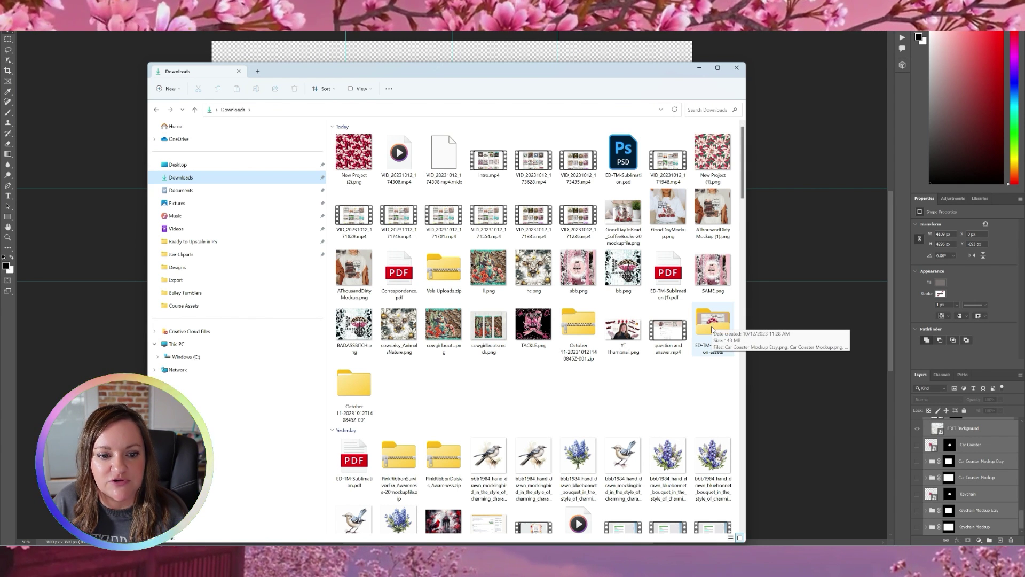
double_click(708, 330)
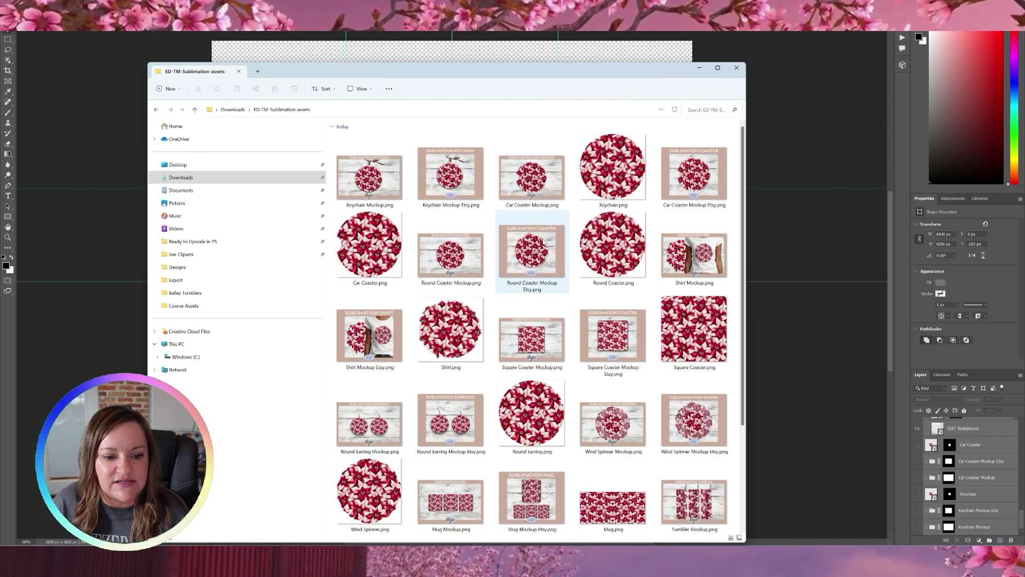
scroll(536, 258, down, 2)
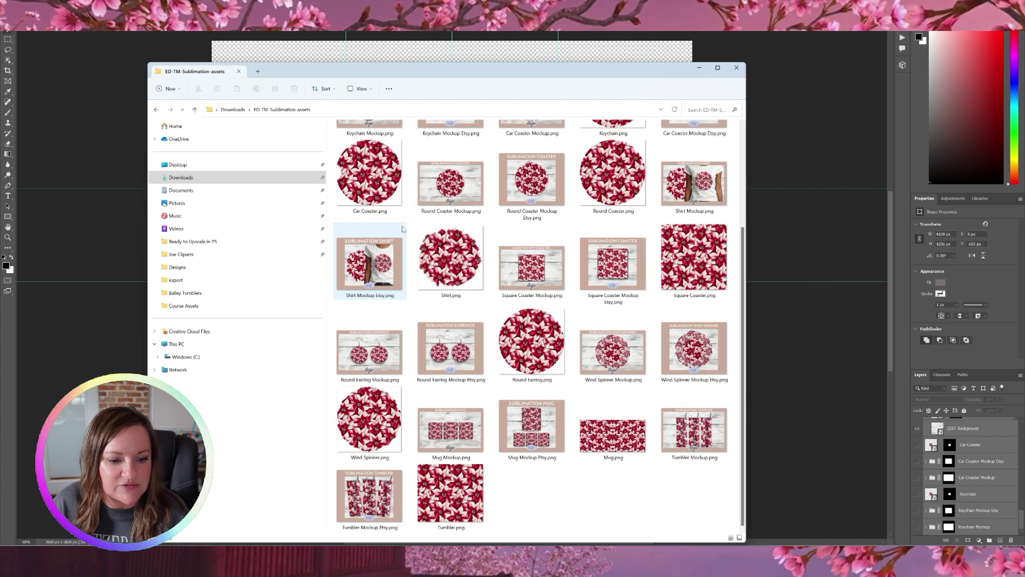
scroll(376, 203, up, 2)
click(376, 188)
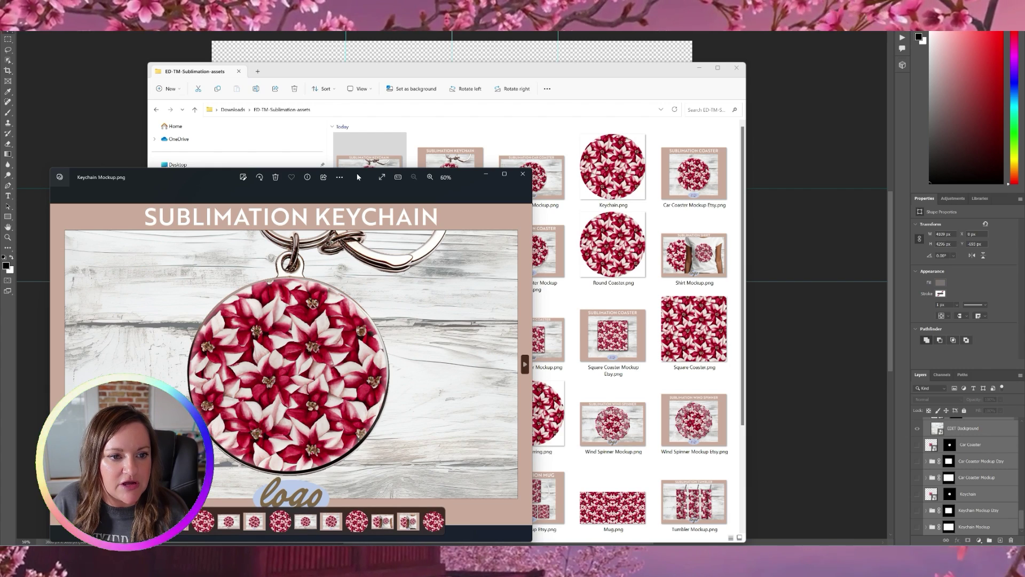
drag(358, 177, 504, 74)
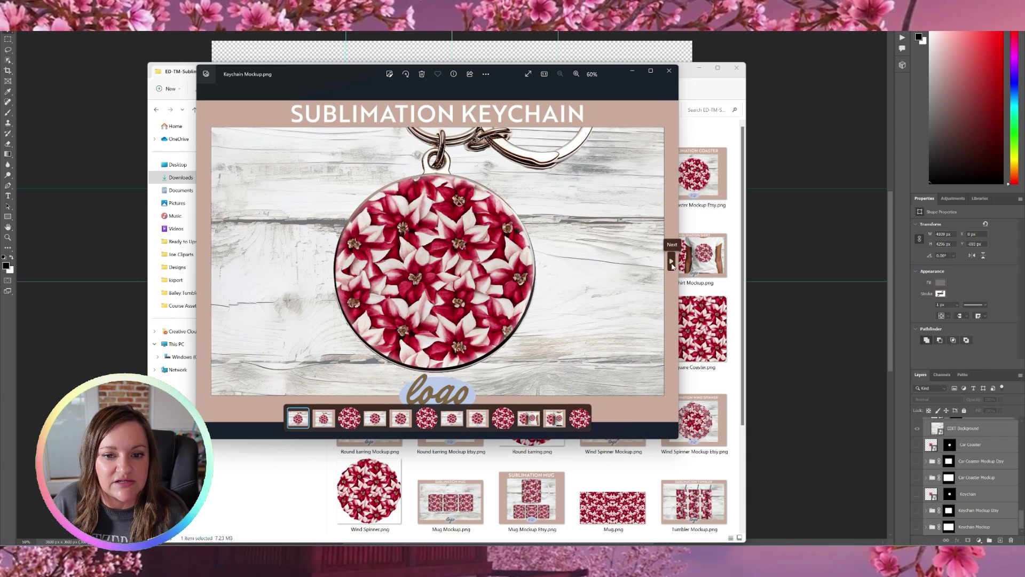
View the remaining exported keychain images and close the image viewer.
click(671, 261)
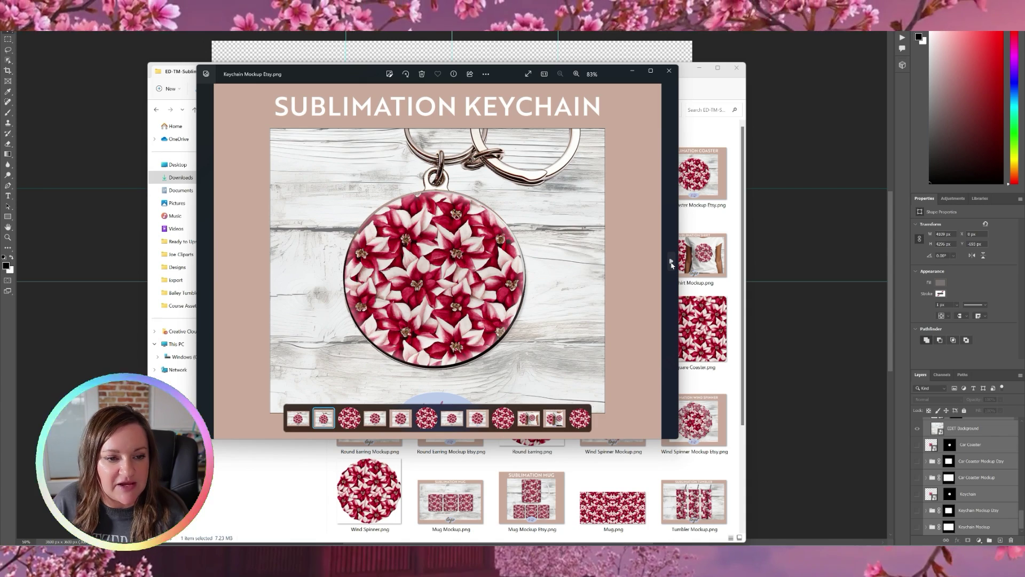
click(672, 262)
click(672, 72)
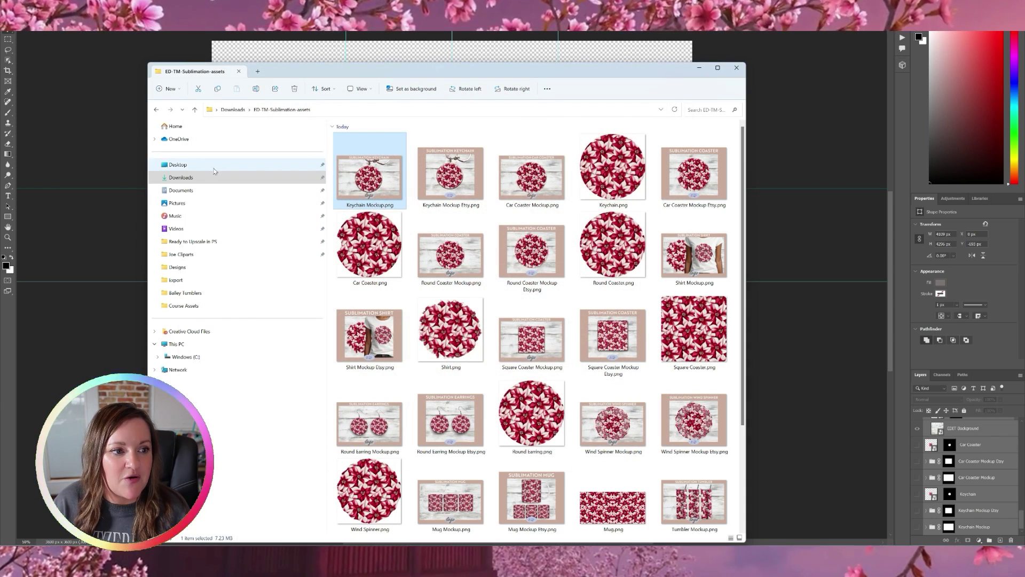
Go to the Downloads folder and open the ADD YOUR DESIGN HERE smart object for editing in Photoshop.
click(198, 178)
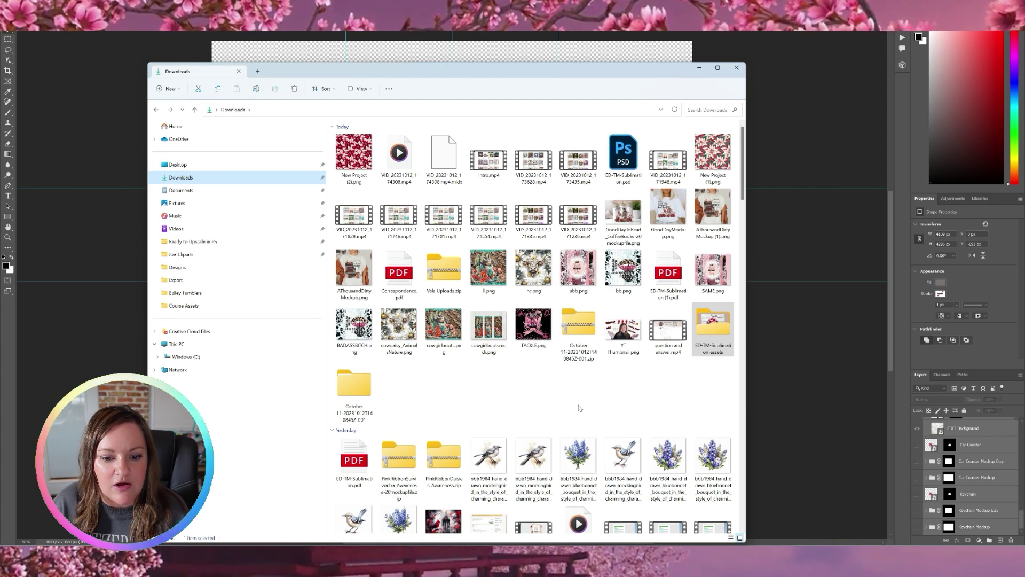
scroll(579, 408, down, 15)
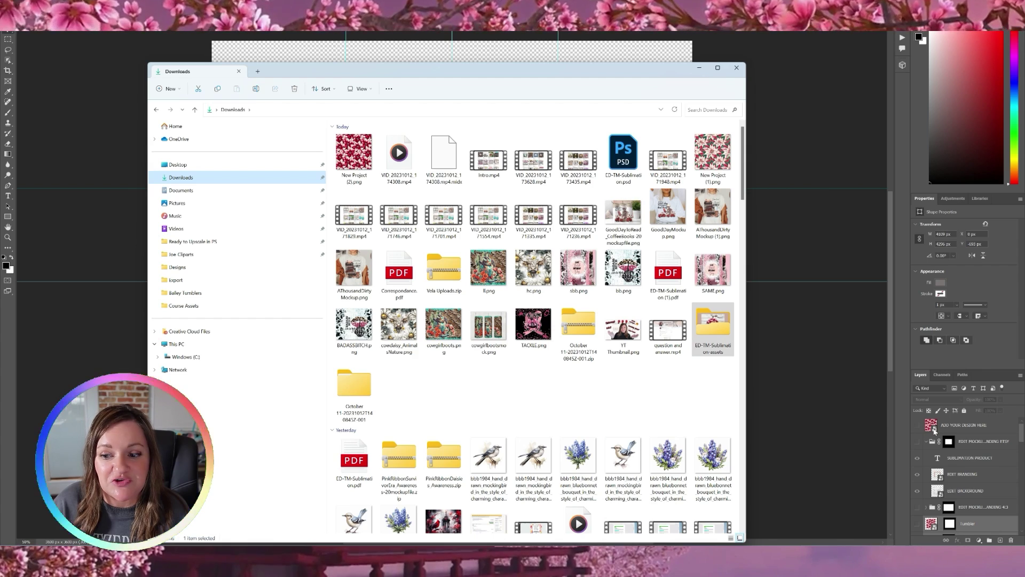
click(934, 430)
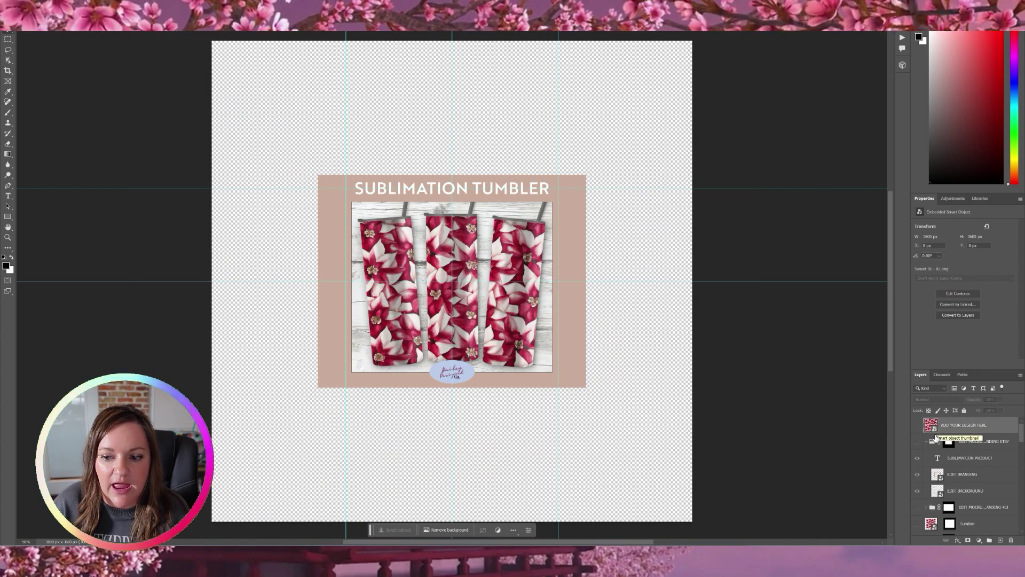
double_click(935, 430)
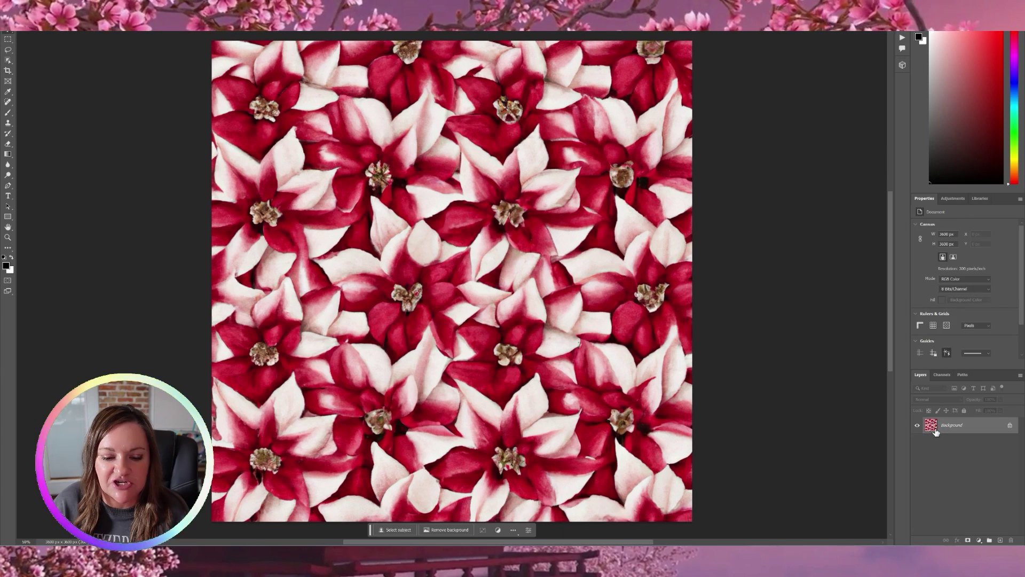
Place hc.png, the highland cow design from Downloads, over the poinsettia pattern in the smart object.
key(alt+Tab)
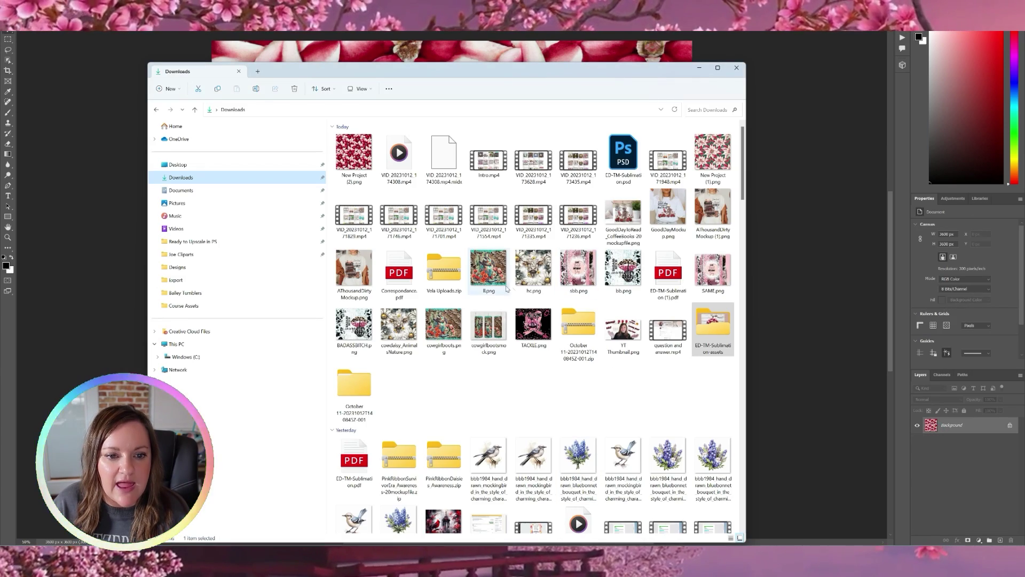
drag(626, 74, 607, 198)
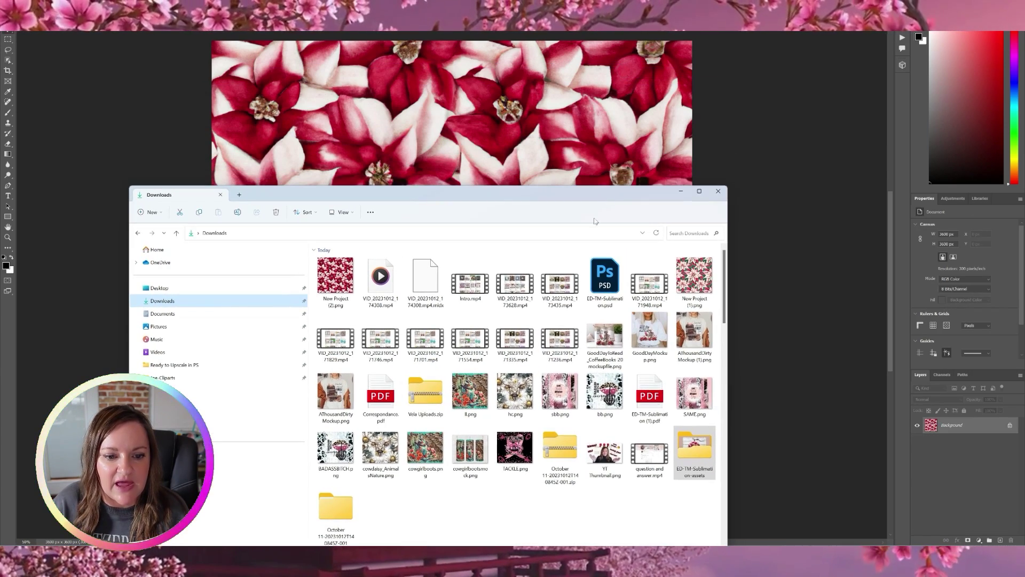
click(515, 401)
drag(515, 398, 542, 107)
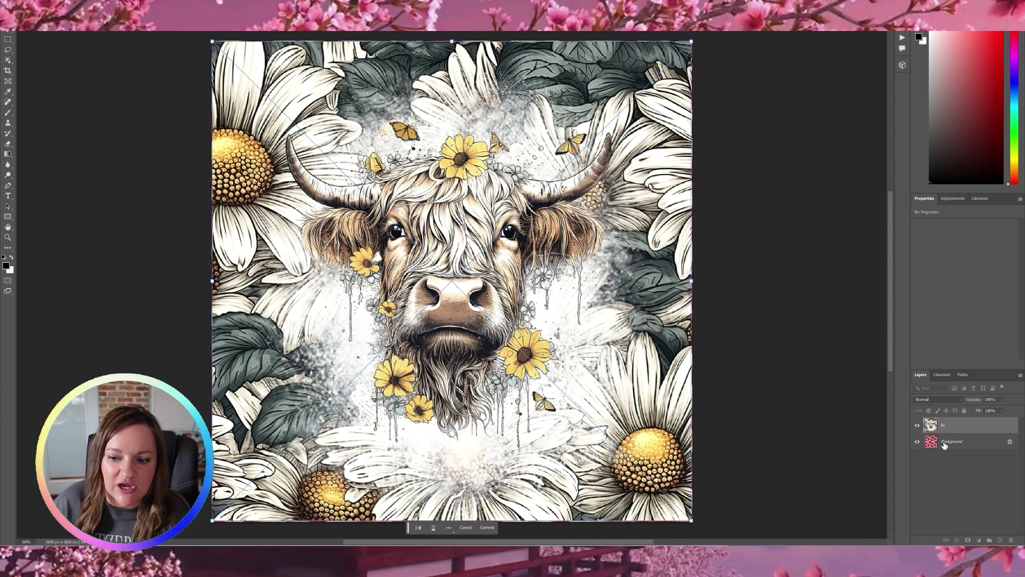
Commit the placed cow artwork, remove the poinsettia Background layer, and save and close the smart object.
key(ctrl+s)
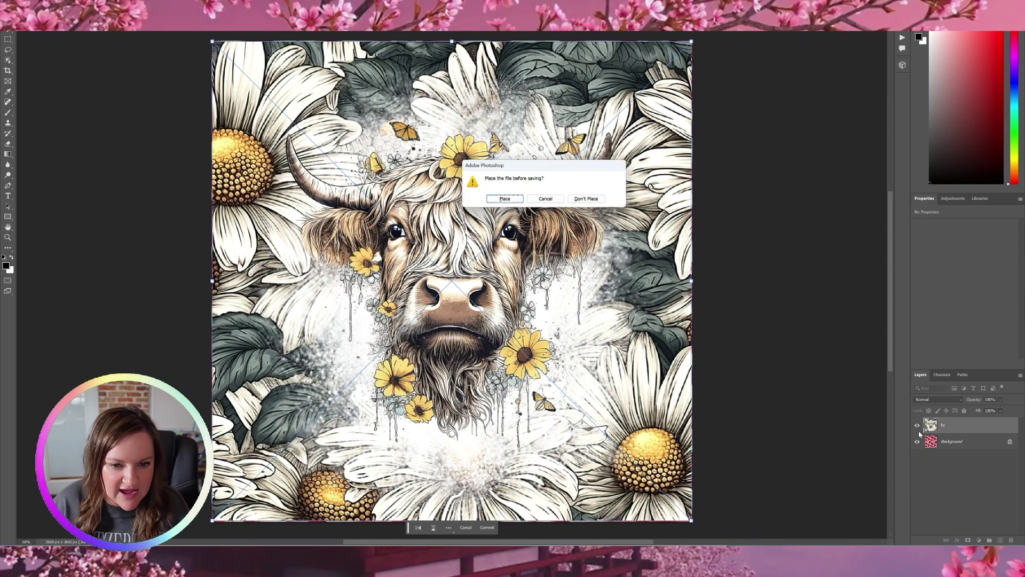
click(521, 199)
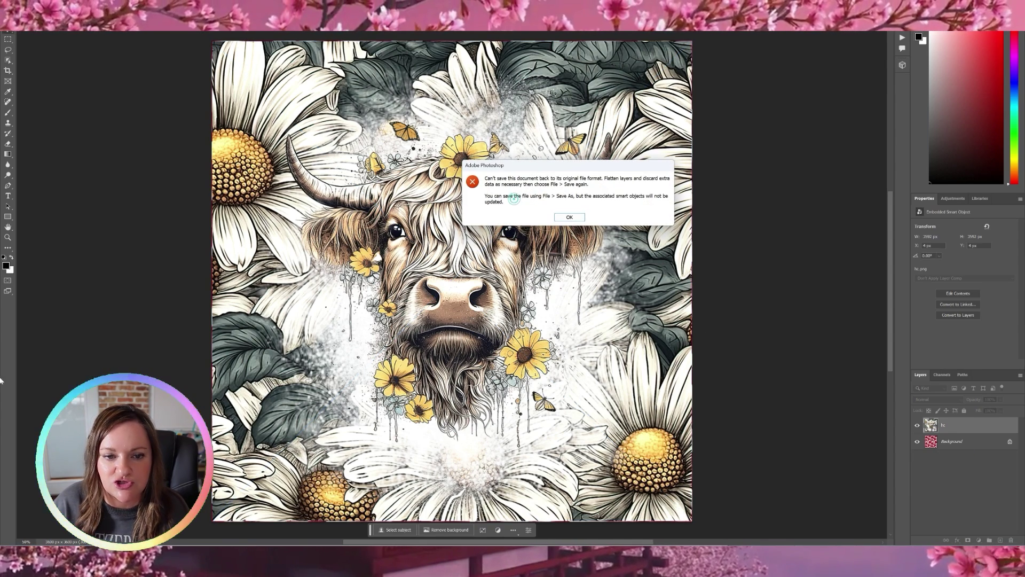
click(567, 218)
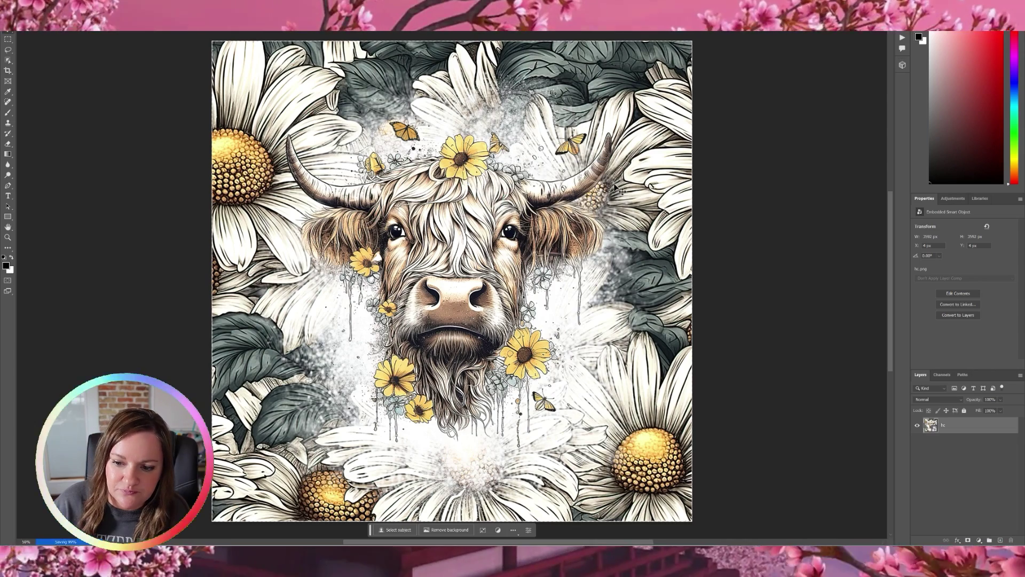
key(ctrl+w)
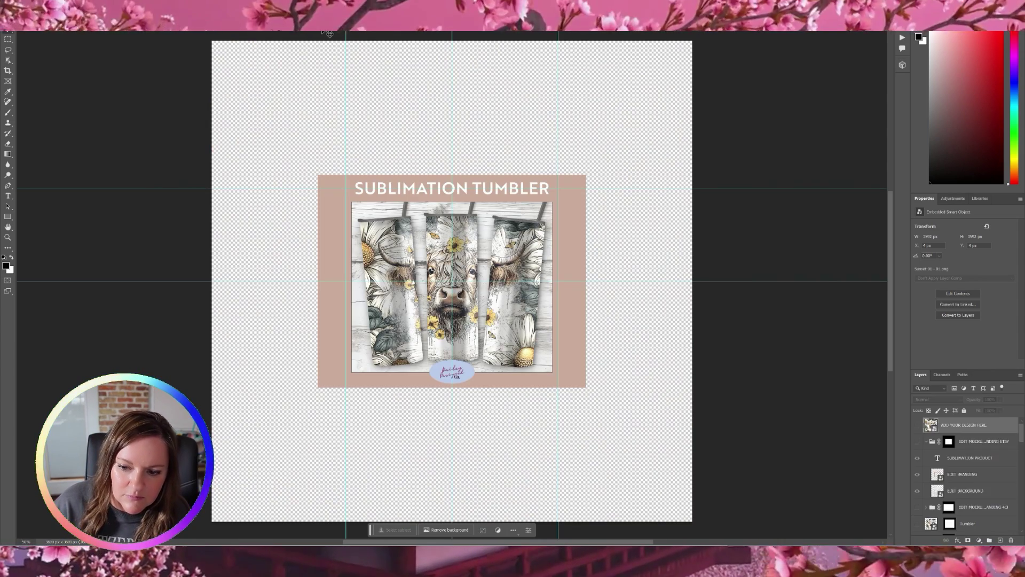
Collapse the Etsy mockup branding group, select all layers and groups from Tumbler through Keychain Mockup, and quick-export them as PNG.
scroll(948, 460, up, 2)
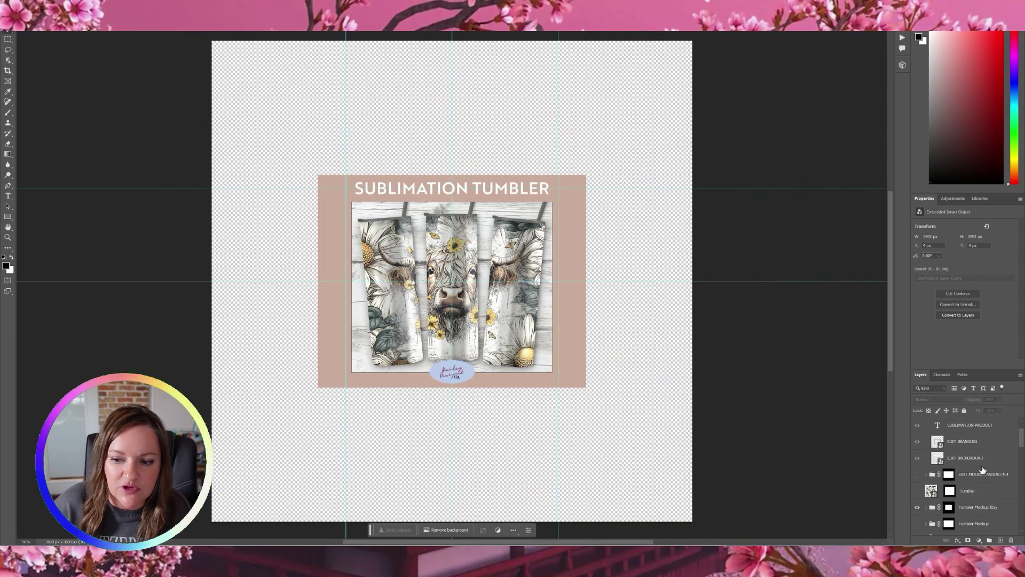
scroll(983, 470, up, 1)
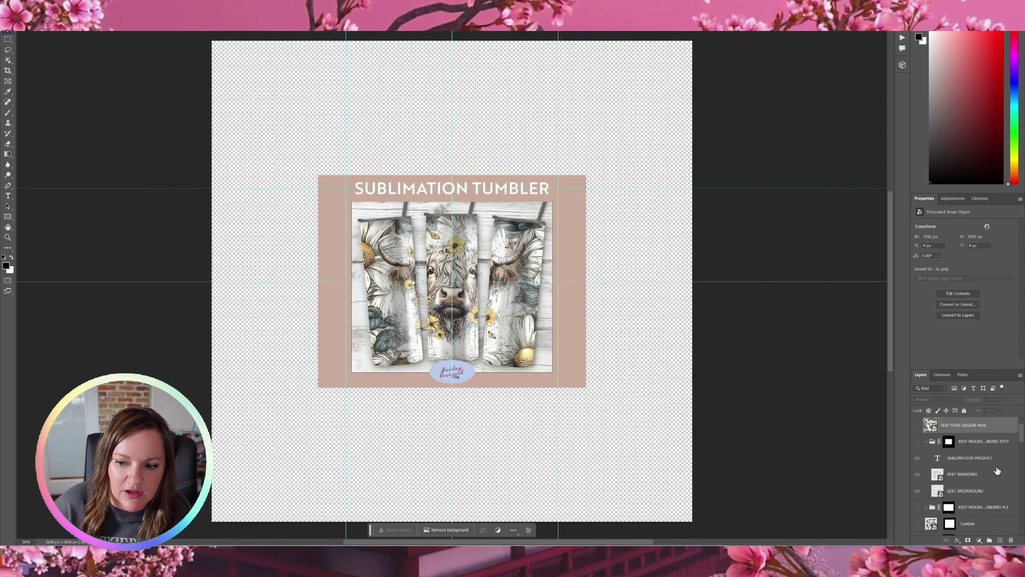
click(928, 442)
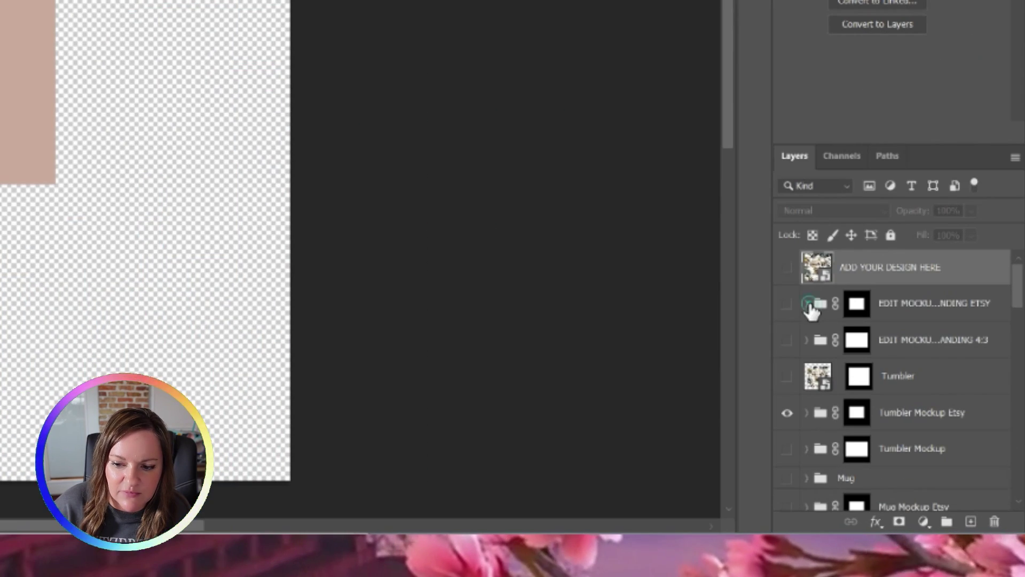
click(955, 378)
scroll(918, 402, down, 15)
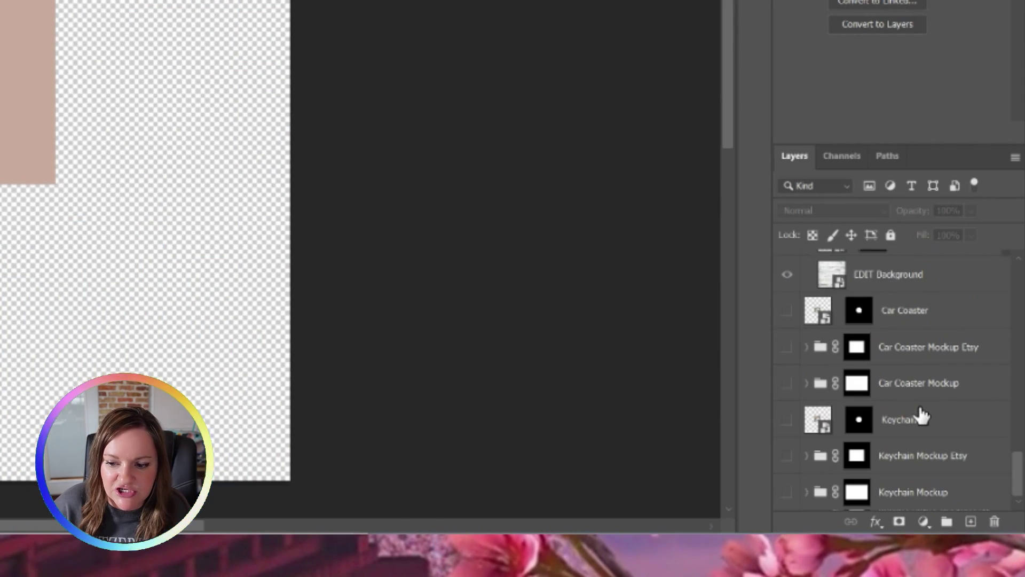
shift+click(911, 491)
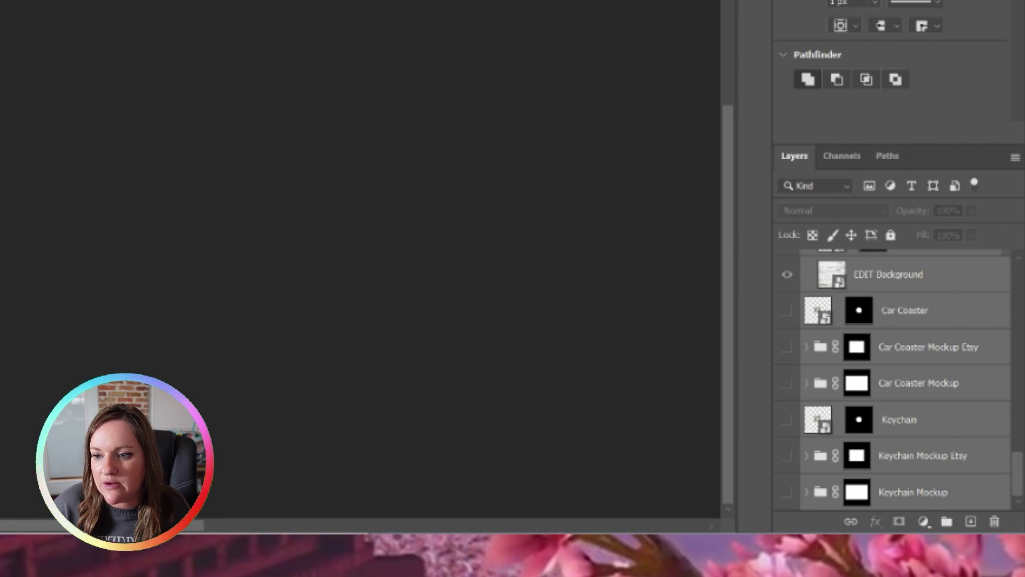
click(1015, 158)
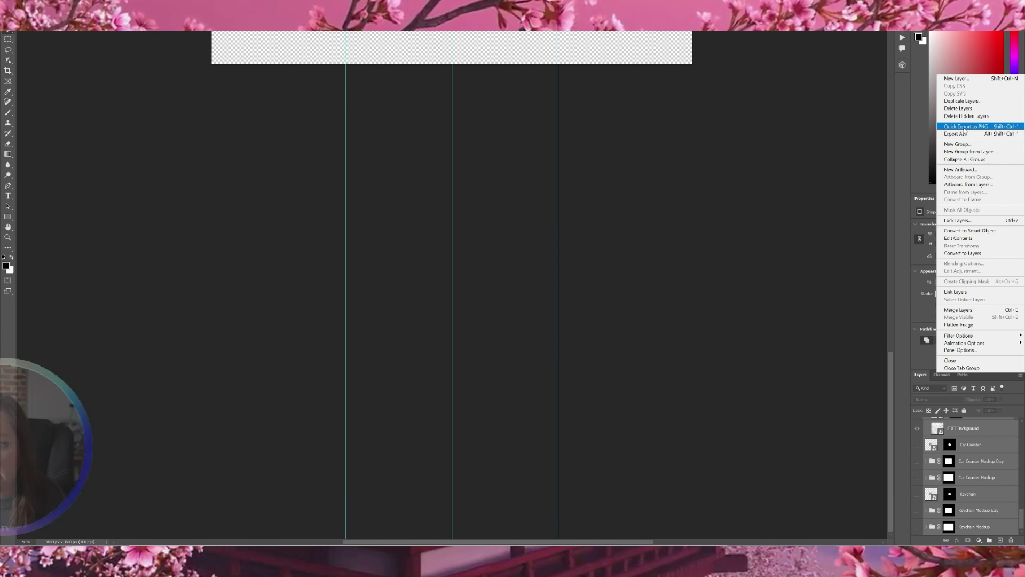
click(964, 127)
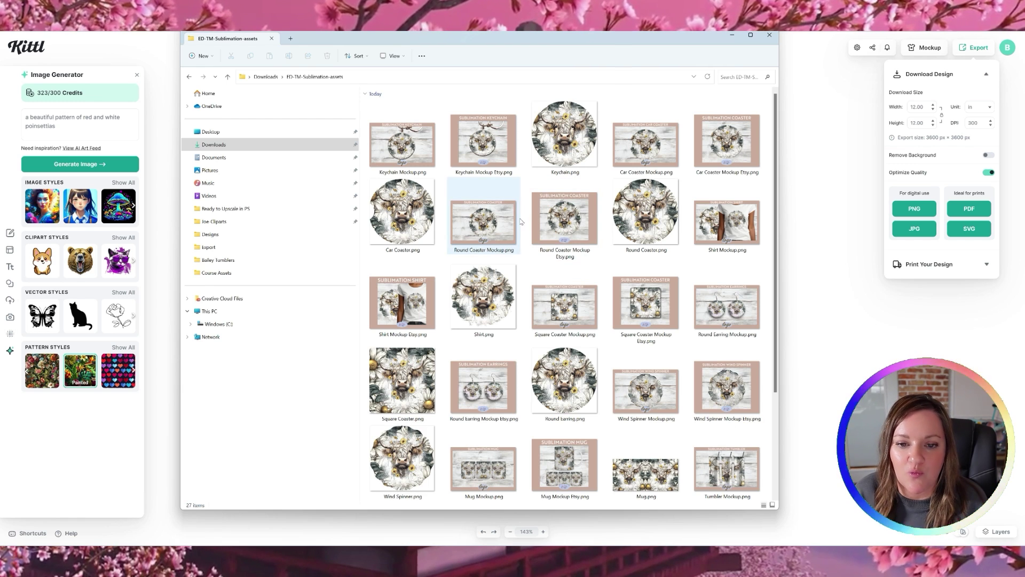
Open Keychain Mockup.png from the ED-TM-Sublimation-assets folder and look through the cow keychain, car coaster and round coaster images.
scroll(534, 293, down, 2)
scroll(545, 299, up, 2)
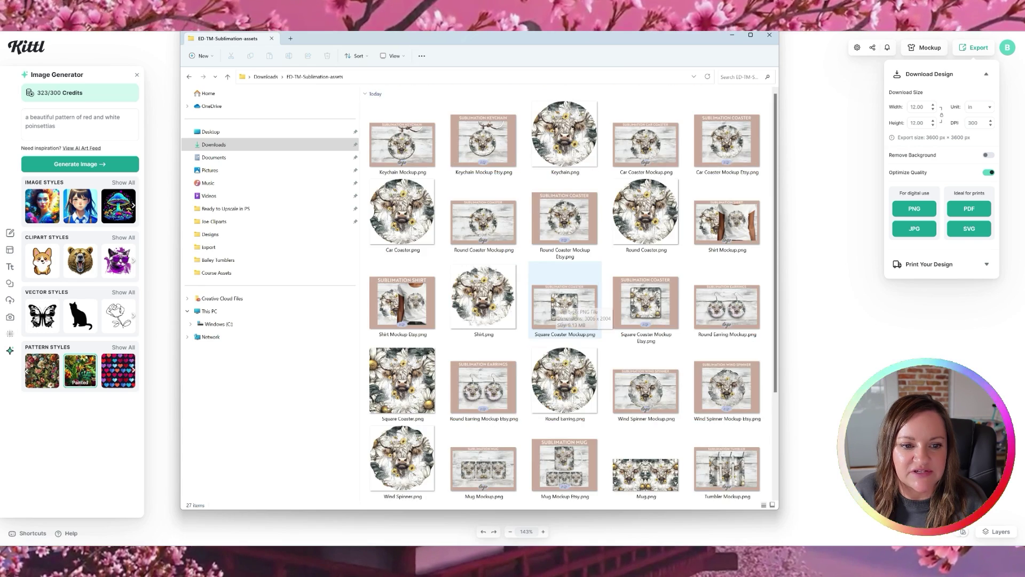
scroll(557, 305, down, 2)
double_click(557, 305)
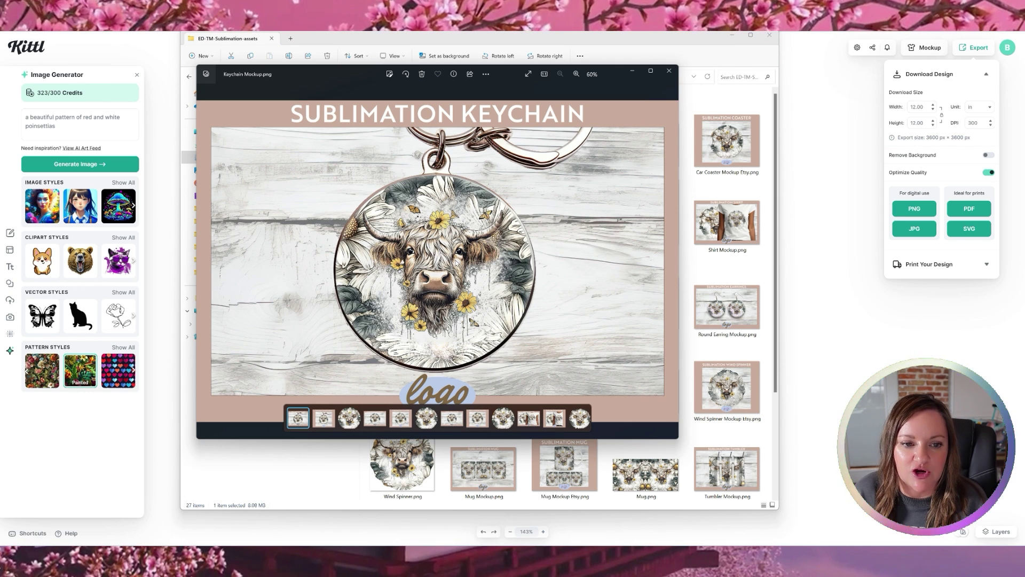
click(671, 260)
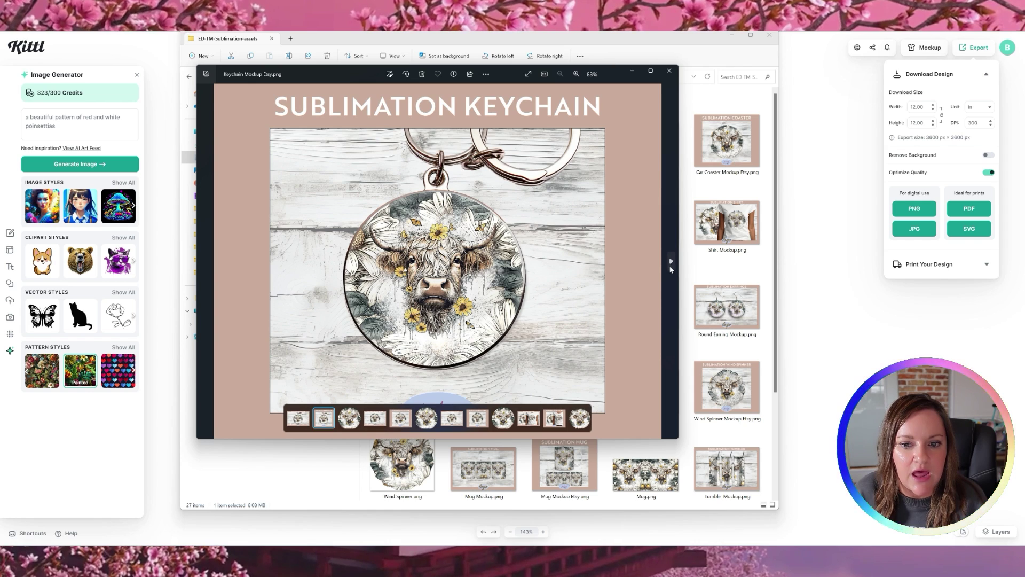
click(671, 260)
click(671, 260)
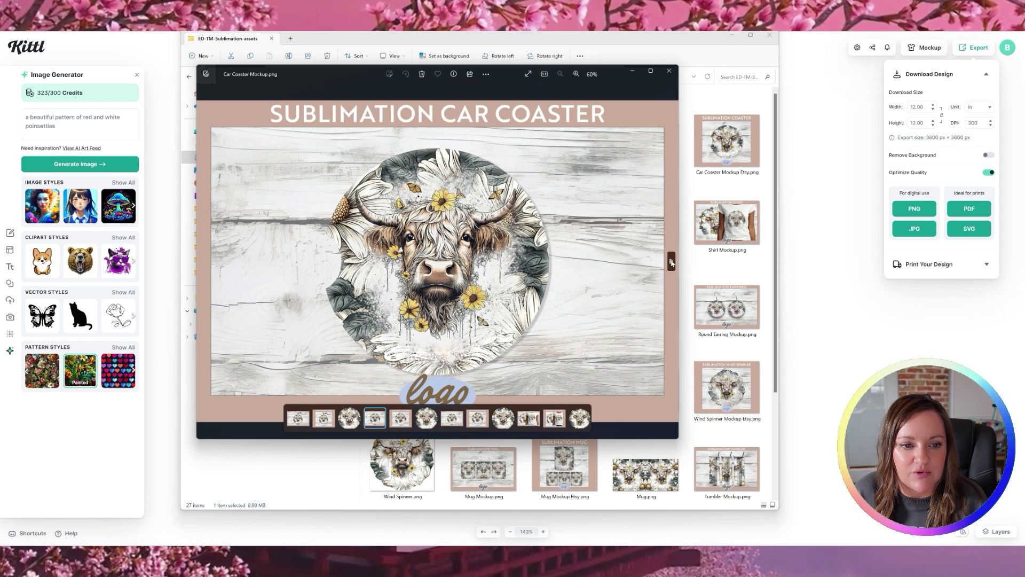
click(671, 261)
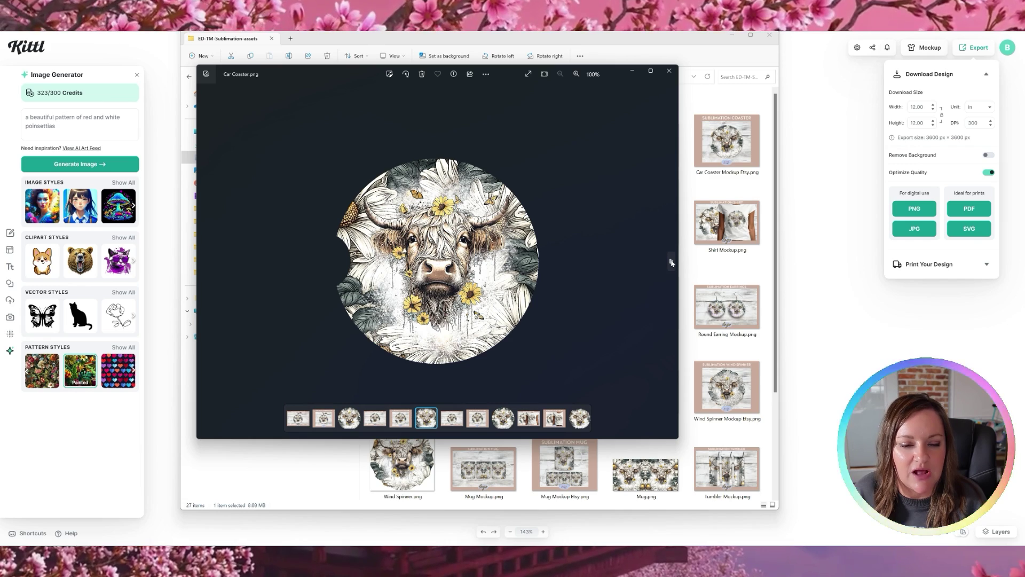
click(671, 262)
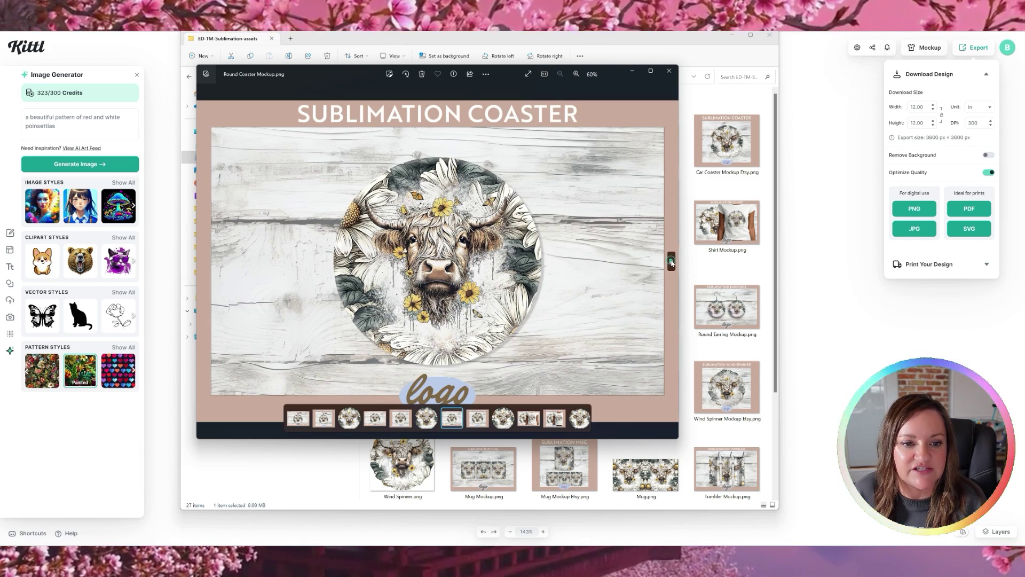
click(671, 261)
click(671, 262)
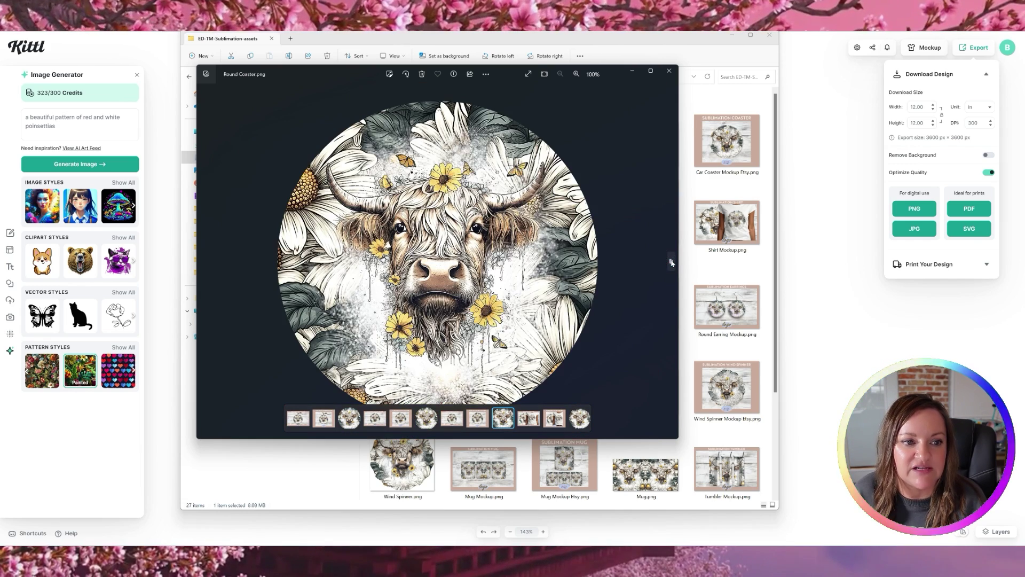
Look through the exported cow shirt, square coaster, round earring, wind spinner and mug images.
click(671, 262)
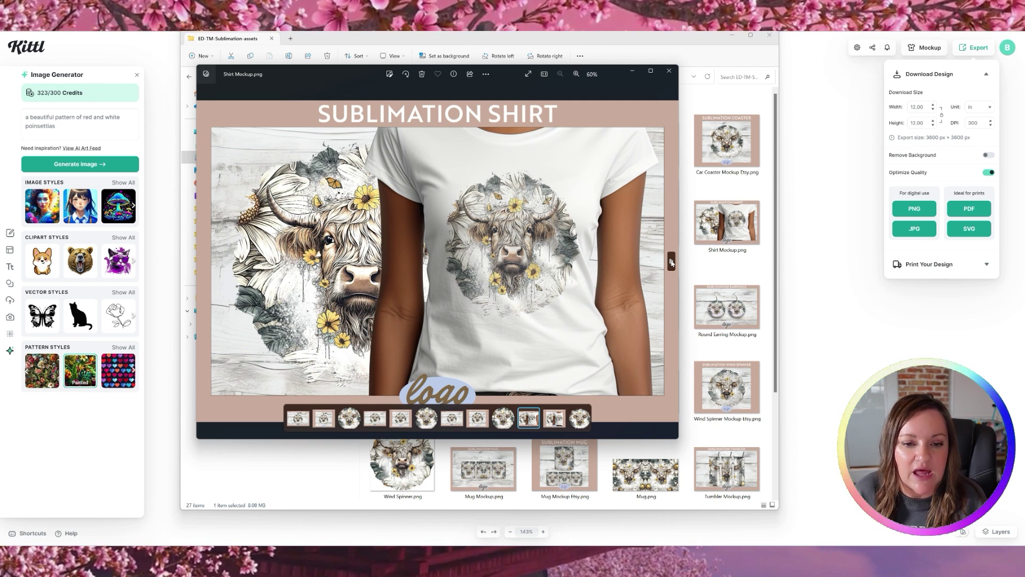
click(671, 262)
click(672, 262)
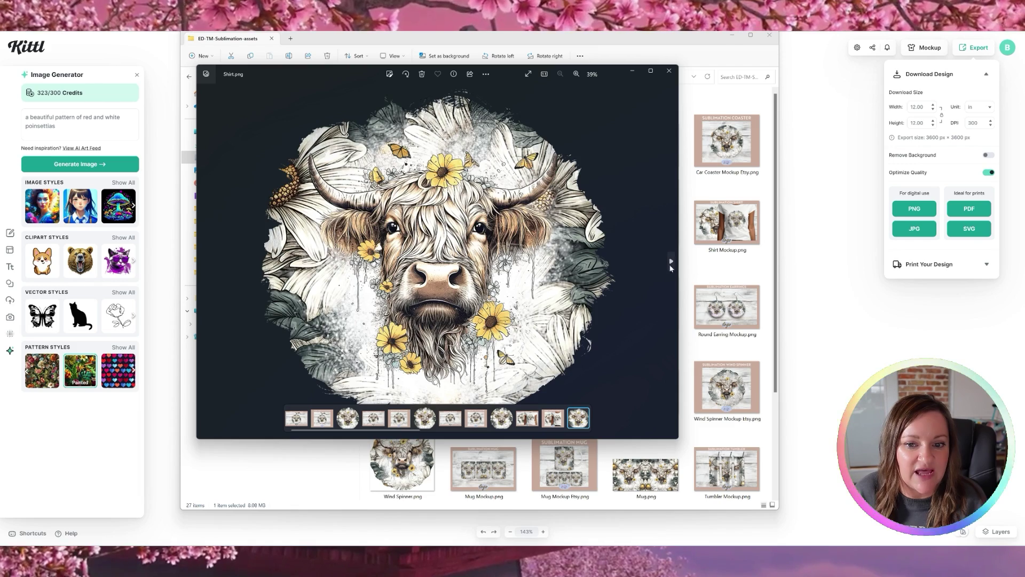
click(671, 261)
click(671, 262)
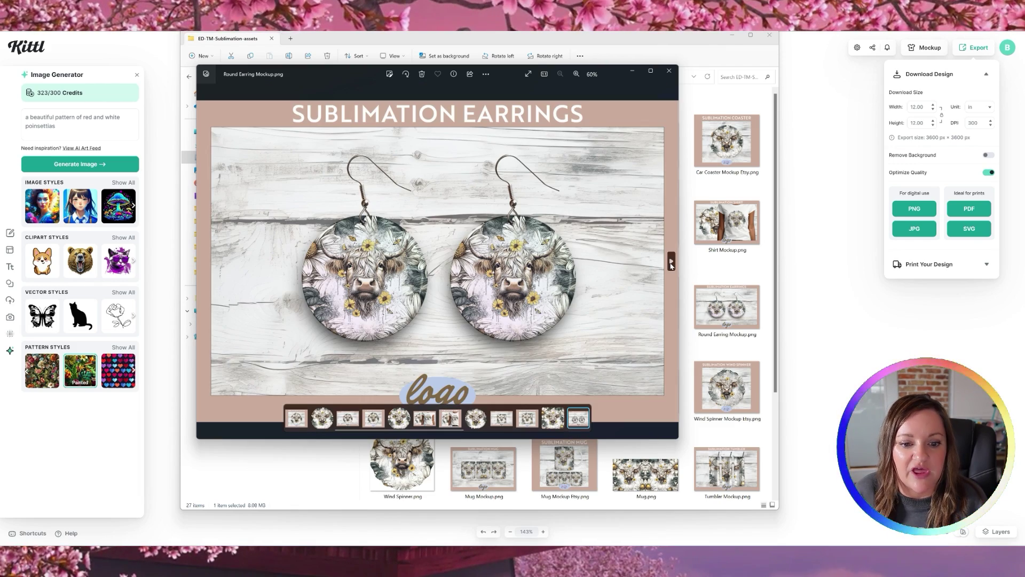
click(671, 262)
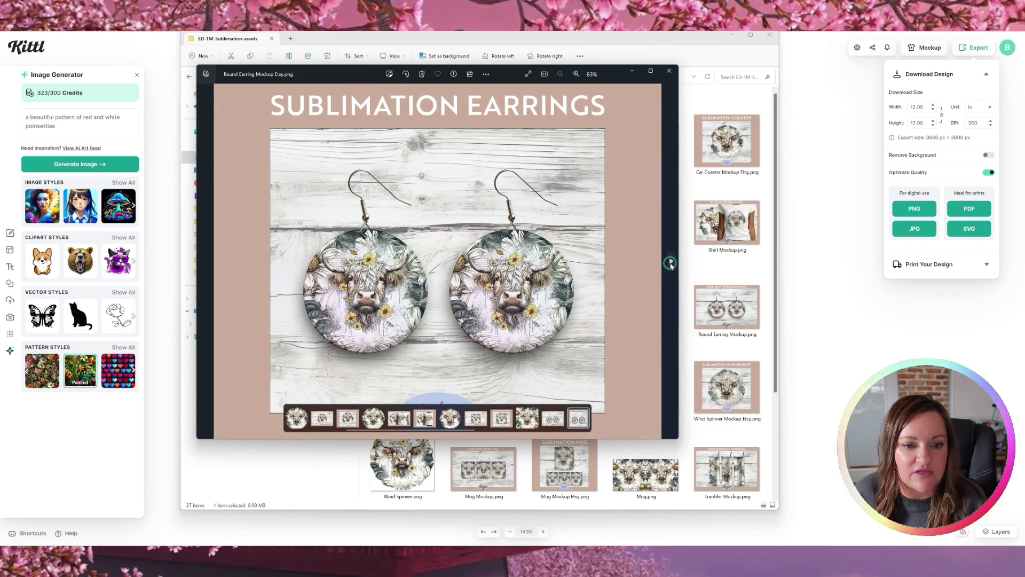
click(671, 261)
click(671, 262)
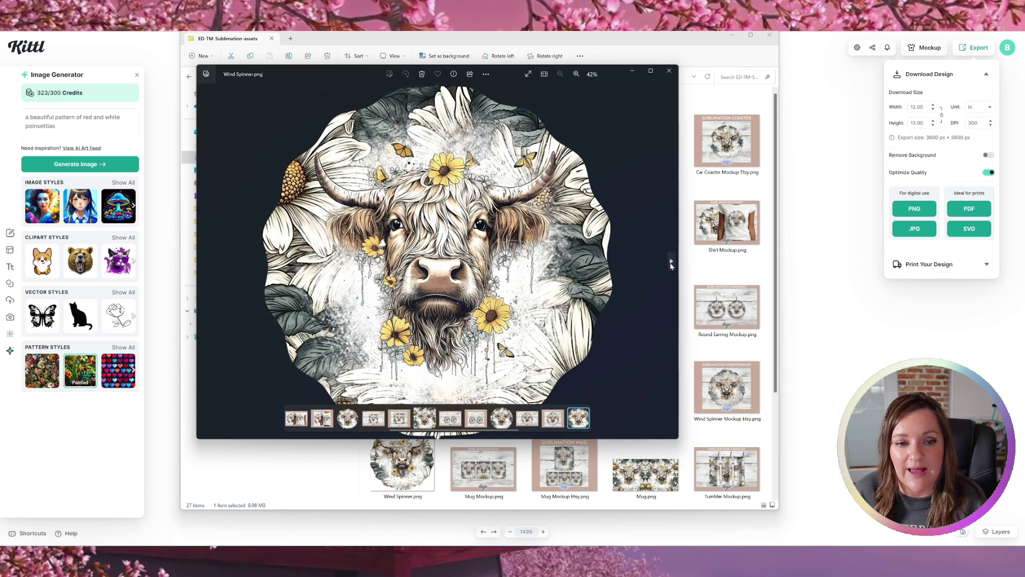
click(671, 261)
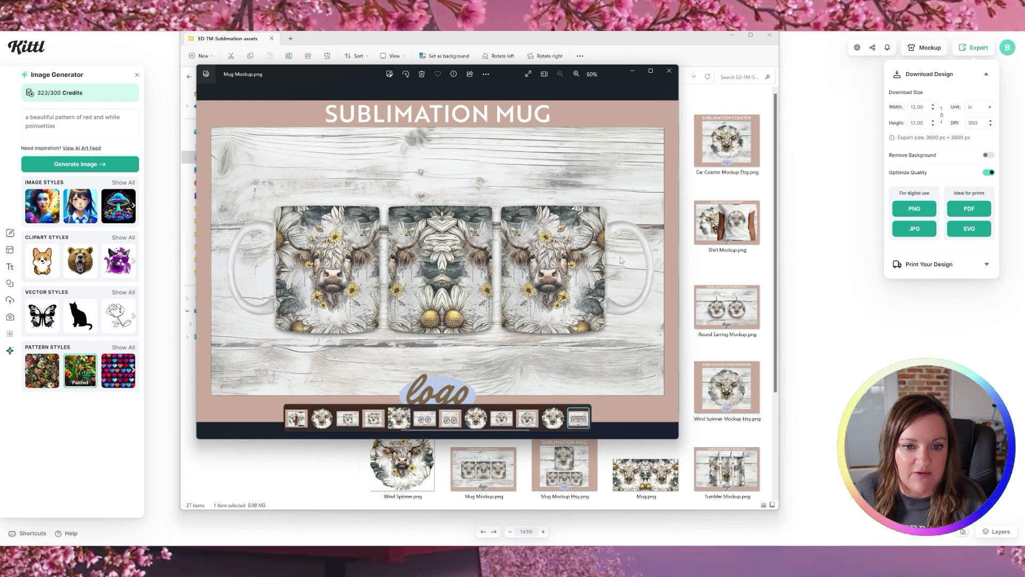
click(671, 262)
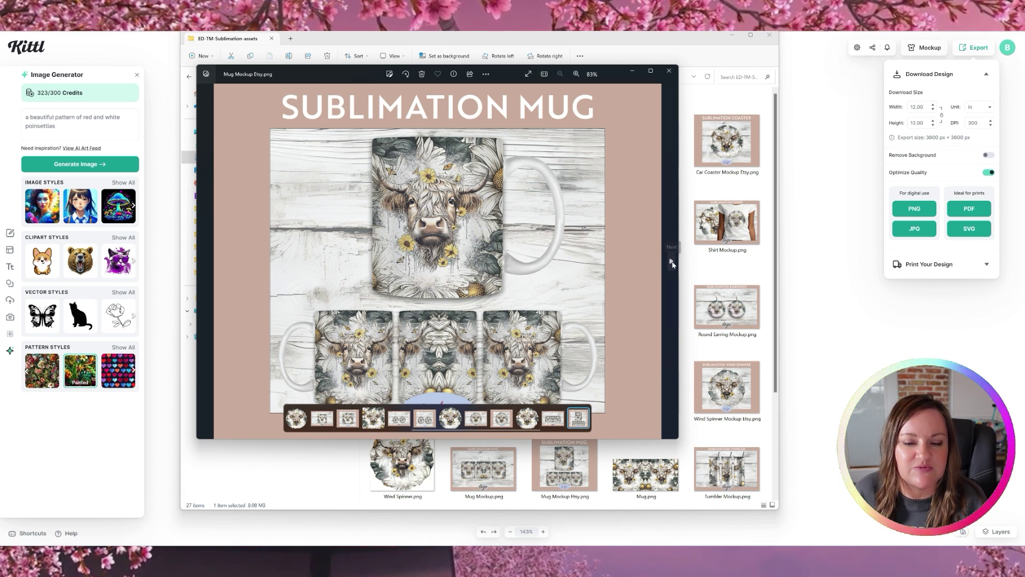
click(672, 261)
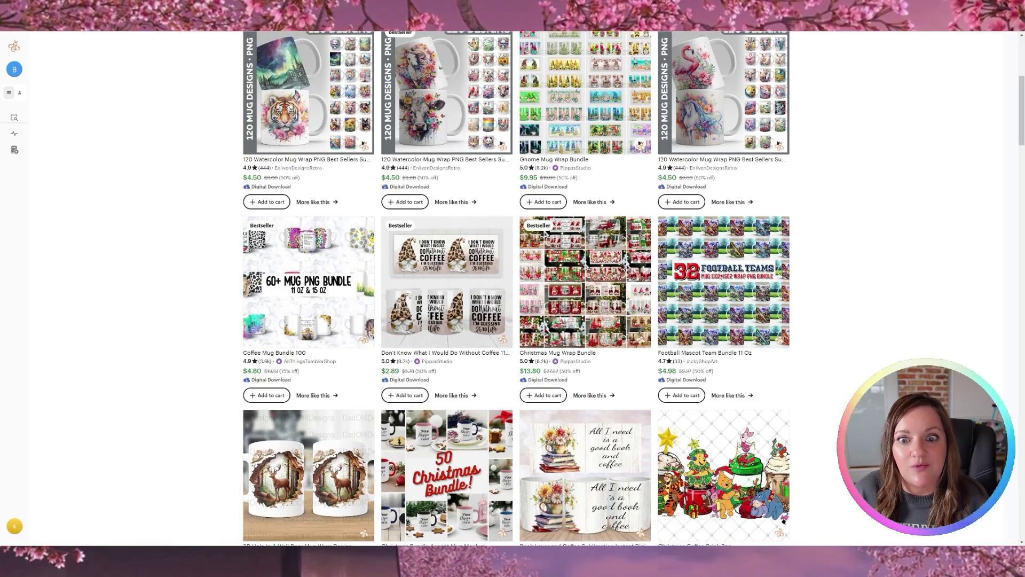
Look through the Etsy mug design search results and open the Christmas Mug Wrap Bundle listing by PippasStudio.
scroll(516, 288, up, 3)
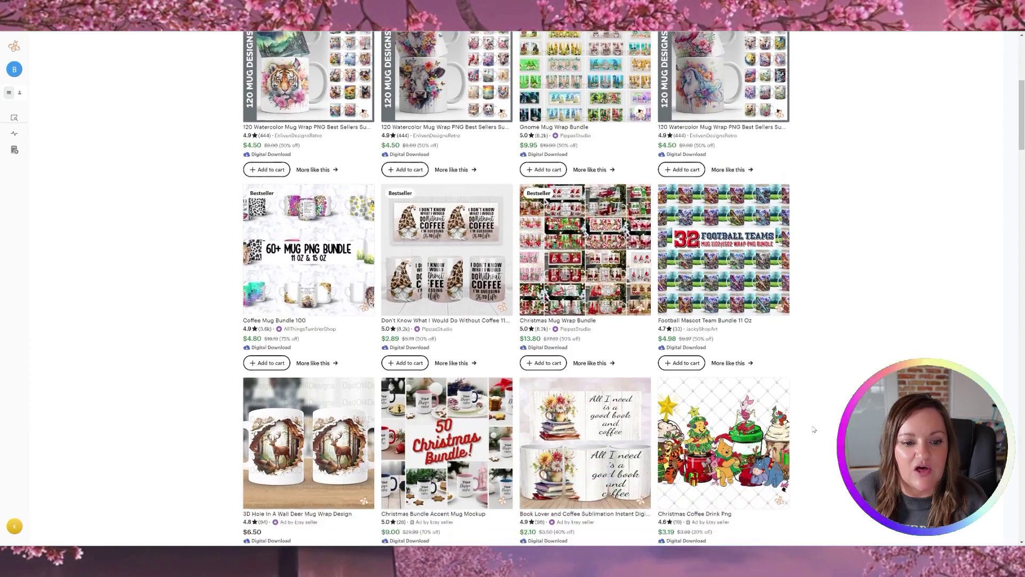
scroll(813, 428, down, 6)
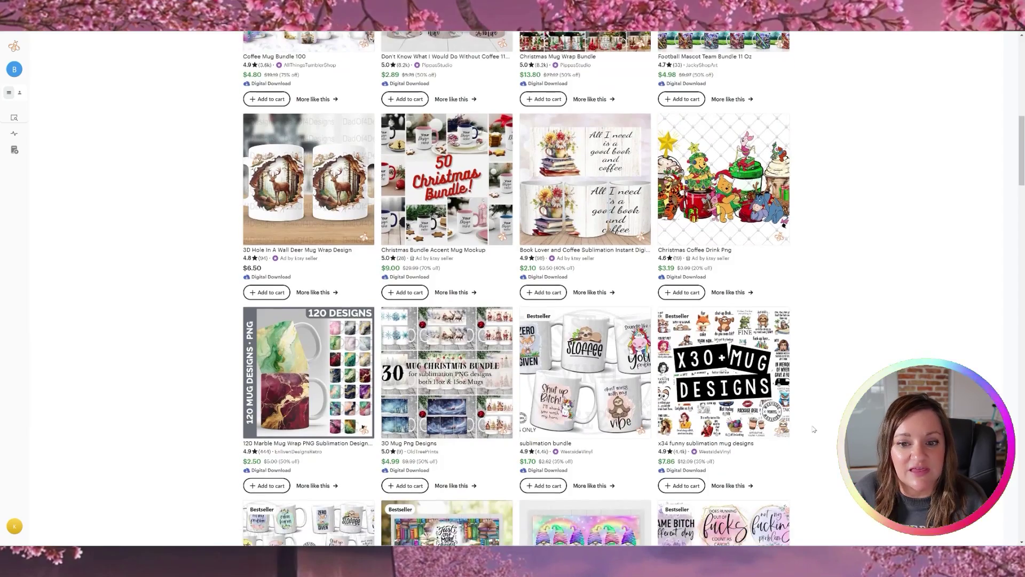
scroll(814, 428, up, 3)
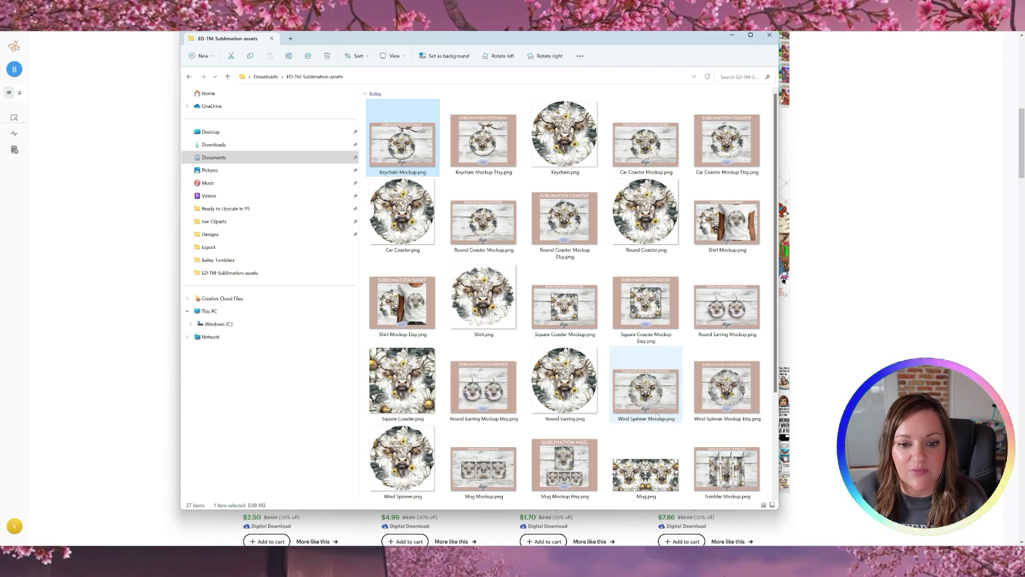
click(804, 433)
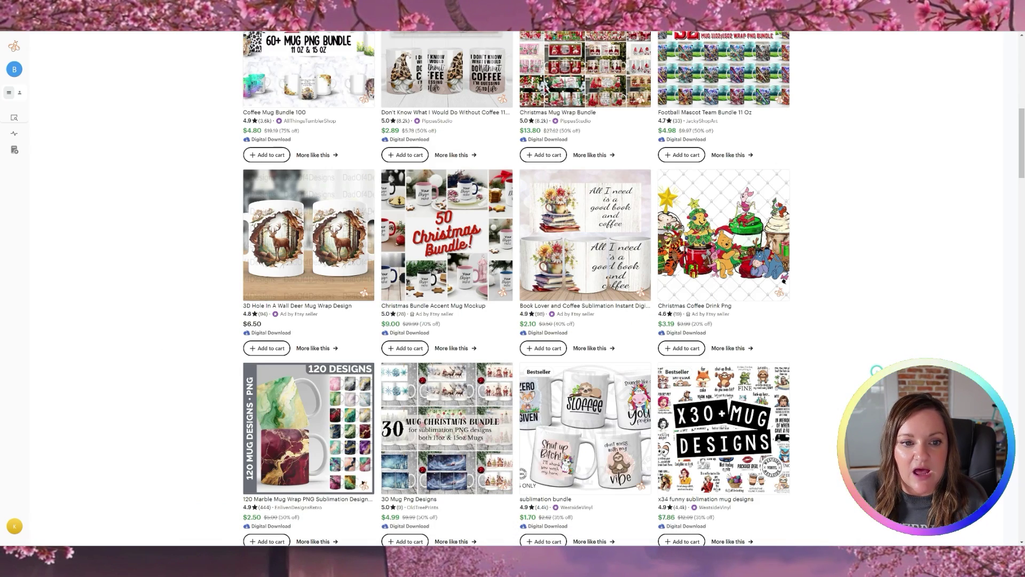
scroll(527, 325, up, 4)
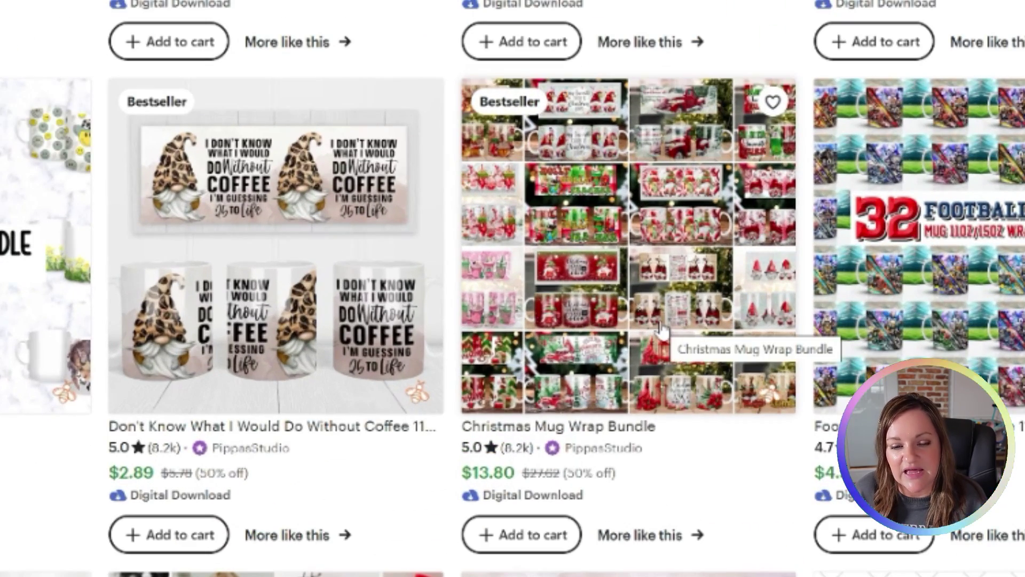
click(660, 333)
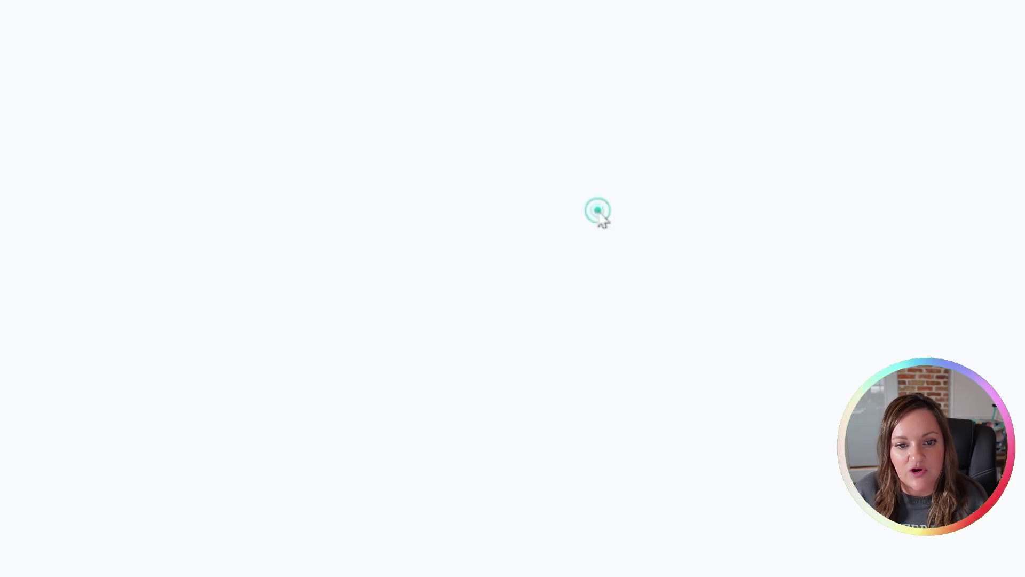